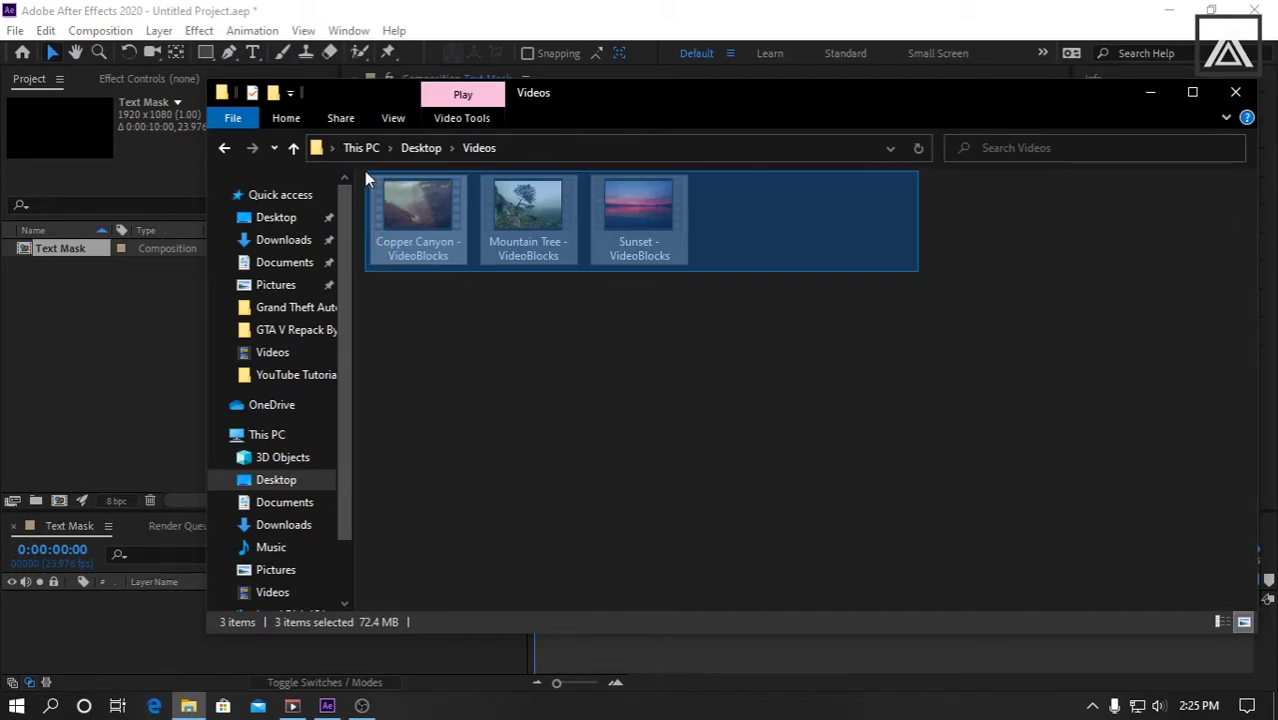
Import the Copper Canyon video from the Videos folder and add it as a layer in the Text Mask composition
{"action": "left_click", "coordinate": [421, 216]}
{"action": "left_click_drag", "start_coordinate": [425, 222], "coordinate": [103, 424]}
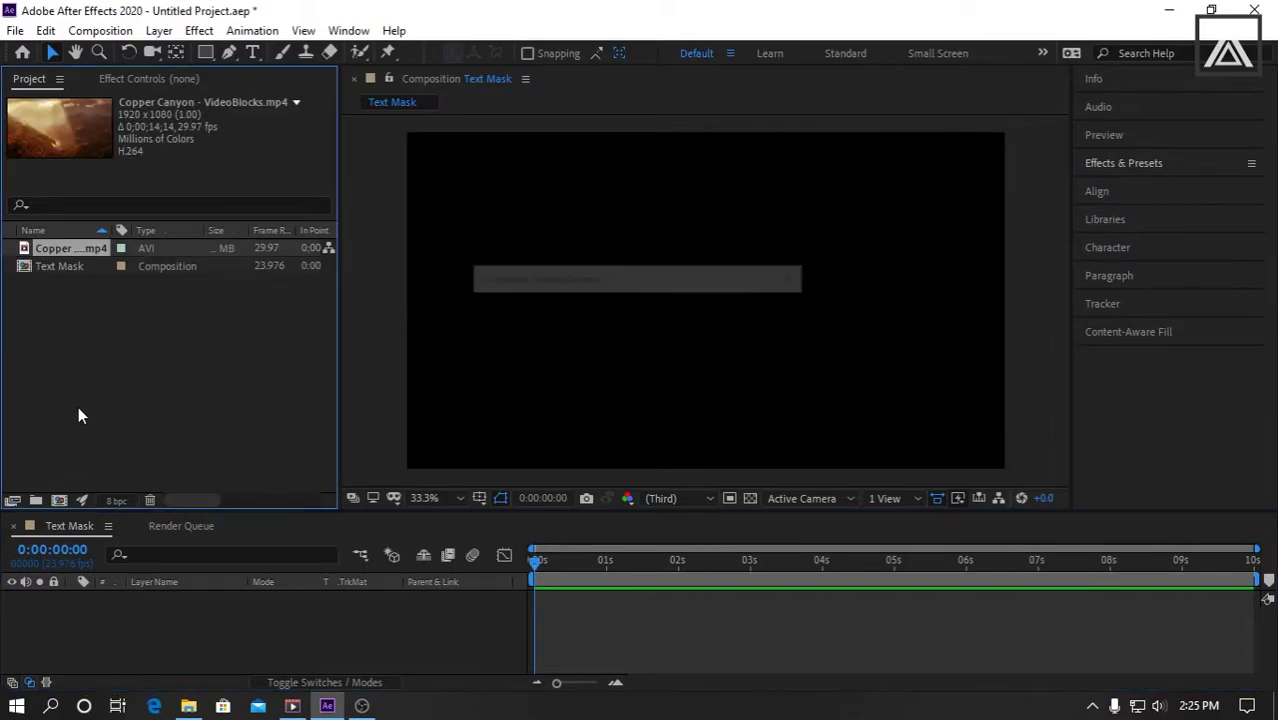
{"action": "left_click", "coordinate": [116, 327]}
{"action": "left_click_drag", "start_coordinate": [58, 245], "coordinate": [104, 597]}
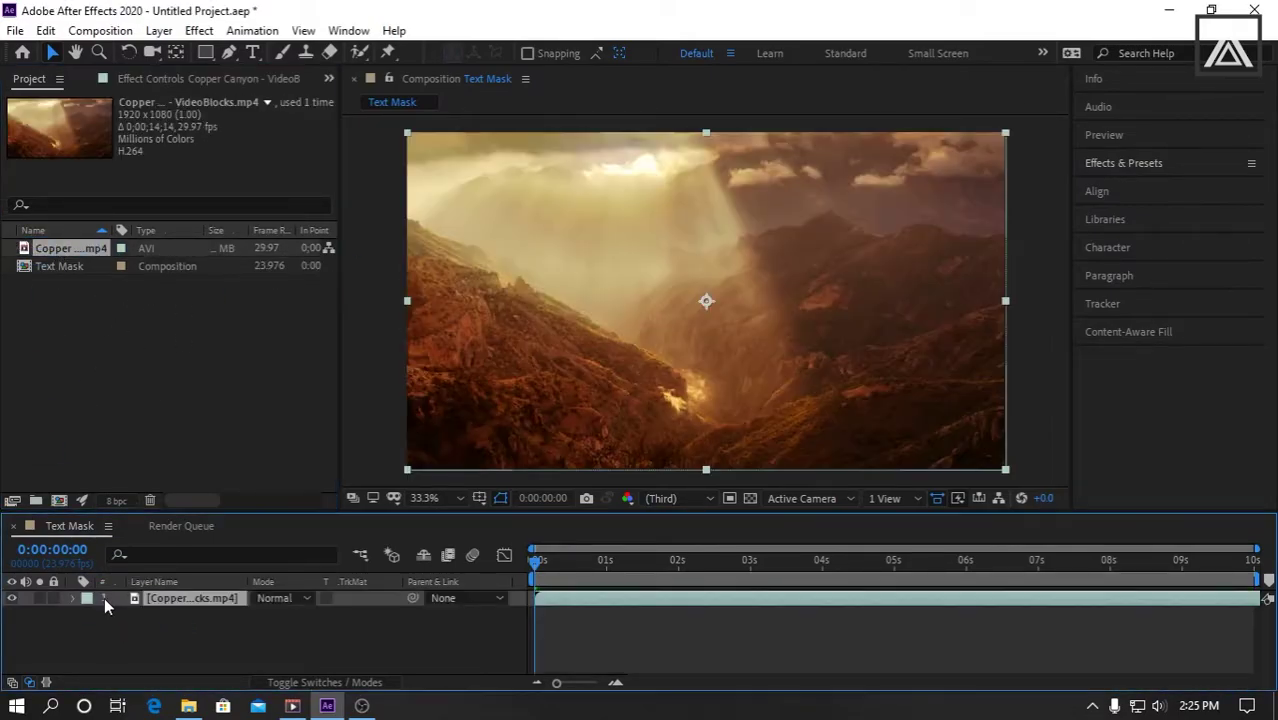
{"action": "left_click", "coordinate": [364, 634]}
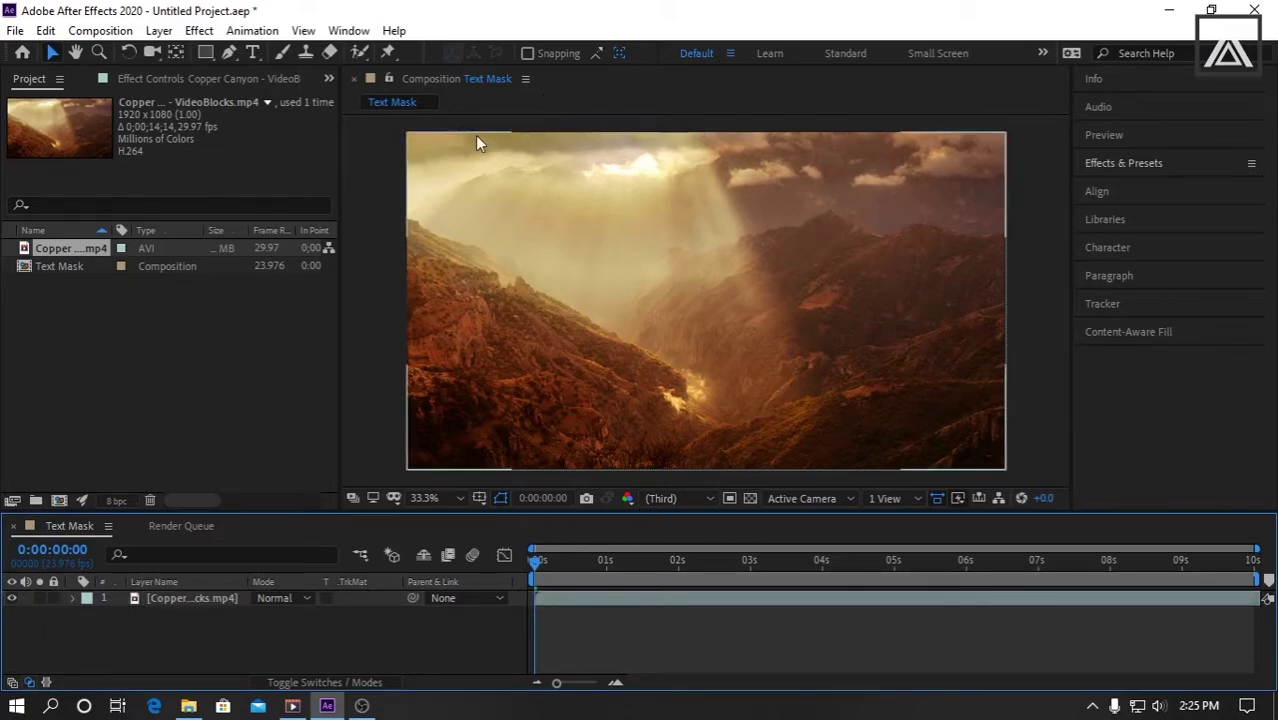
Create a black 1920 x 1080 px solid named Film Bar above the video layer
{"action": "right_click", "coordinate": [103, 624]}
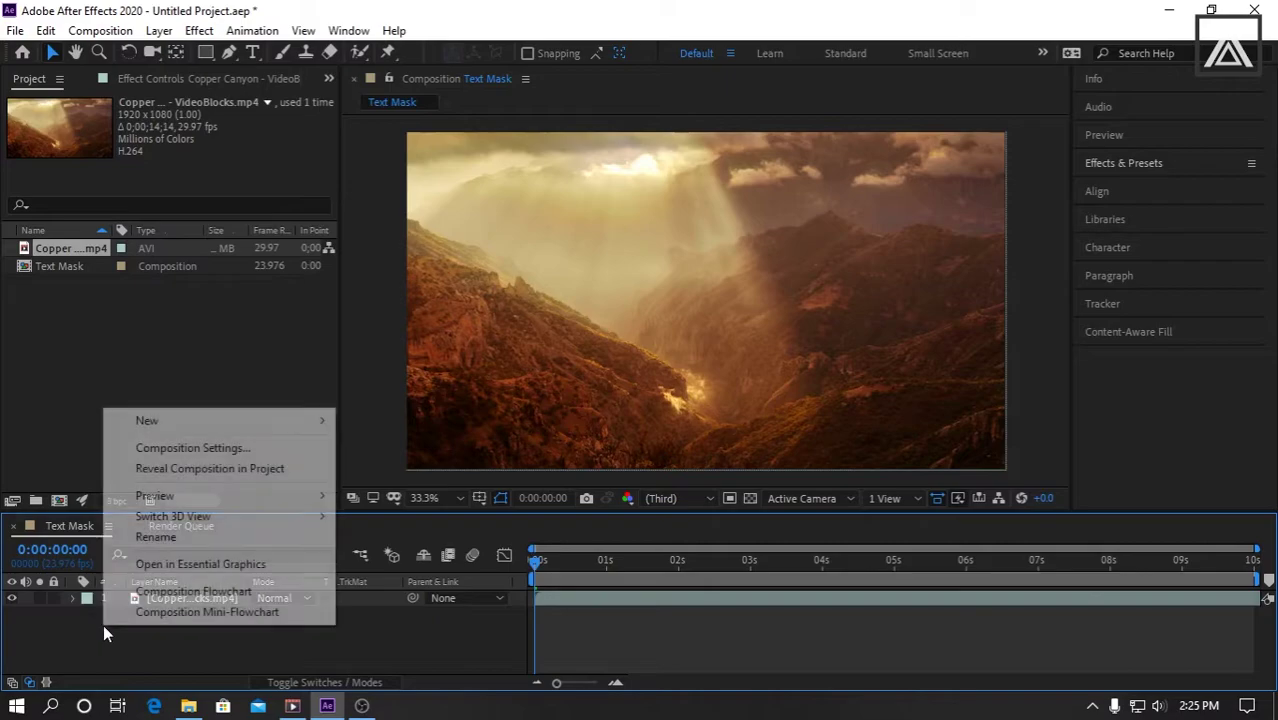
{"action": "mouse_move", "coordinate": [222, 430]}
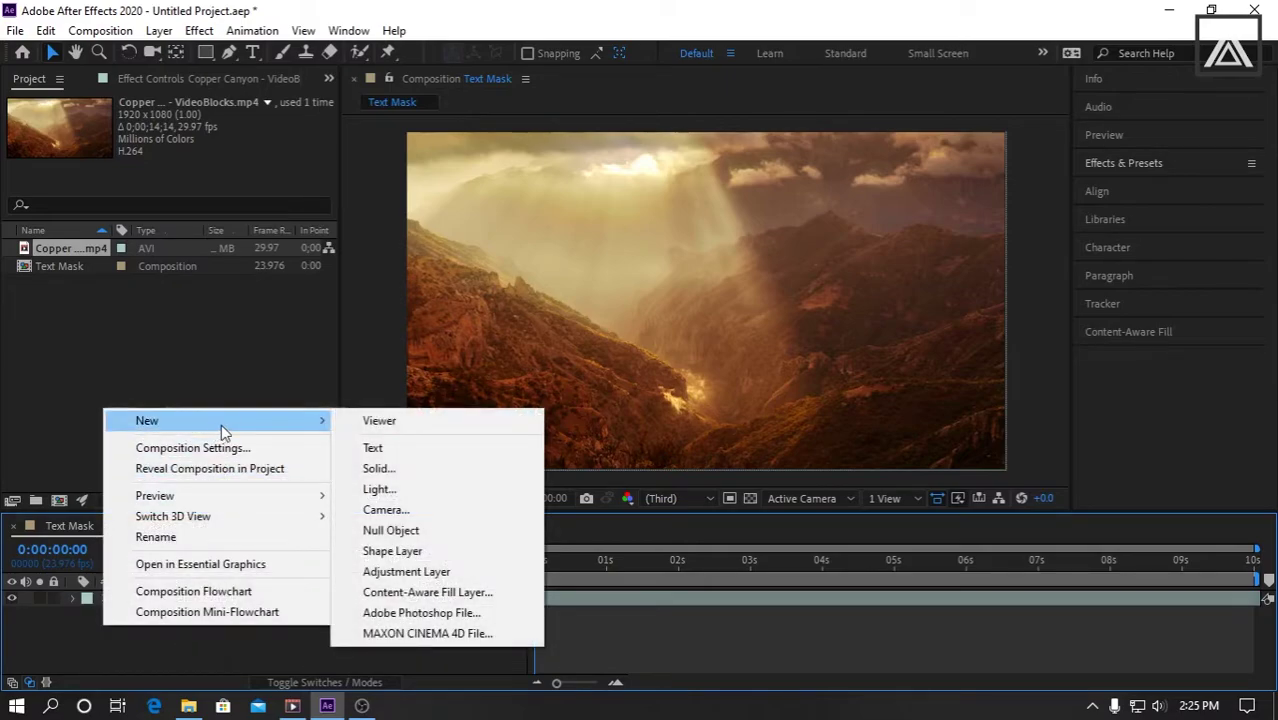
{"action": "left_click", "coordinate": [408, 470]}
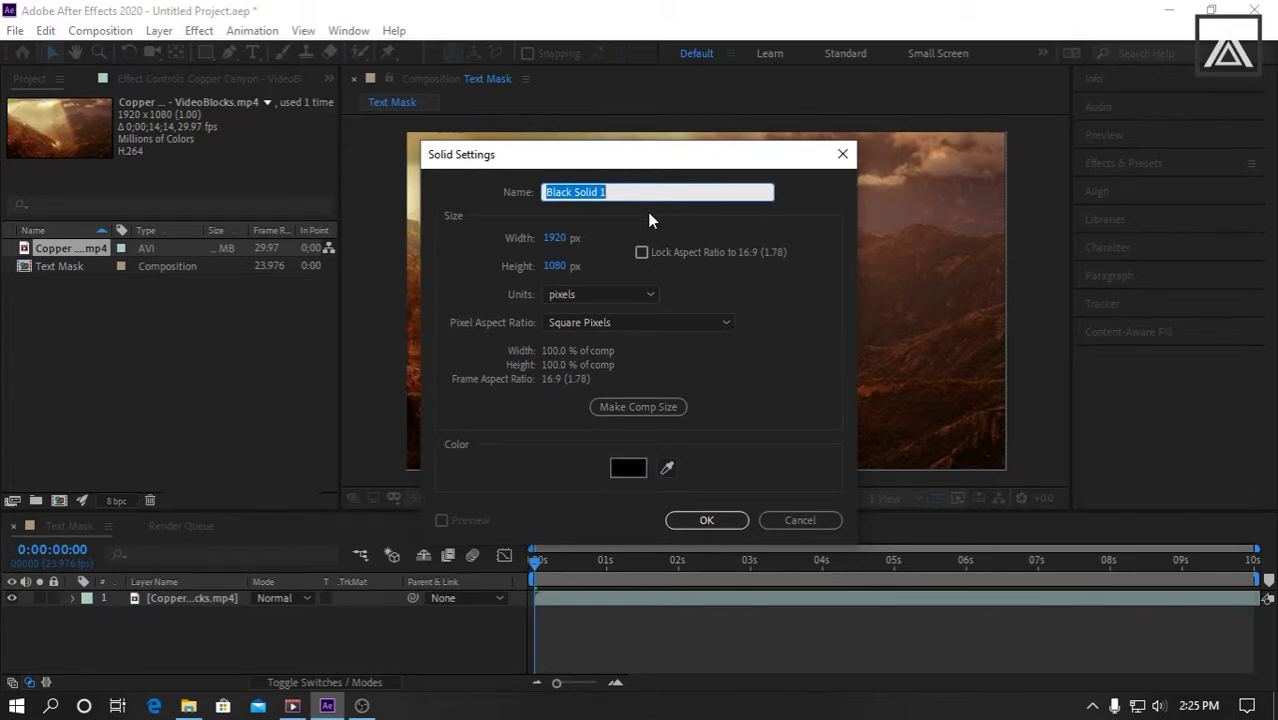
{"action": "type", "text": "Film Bar"}
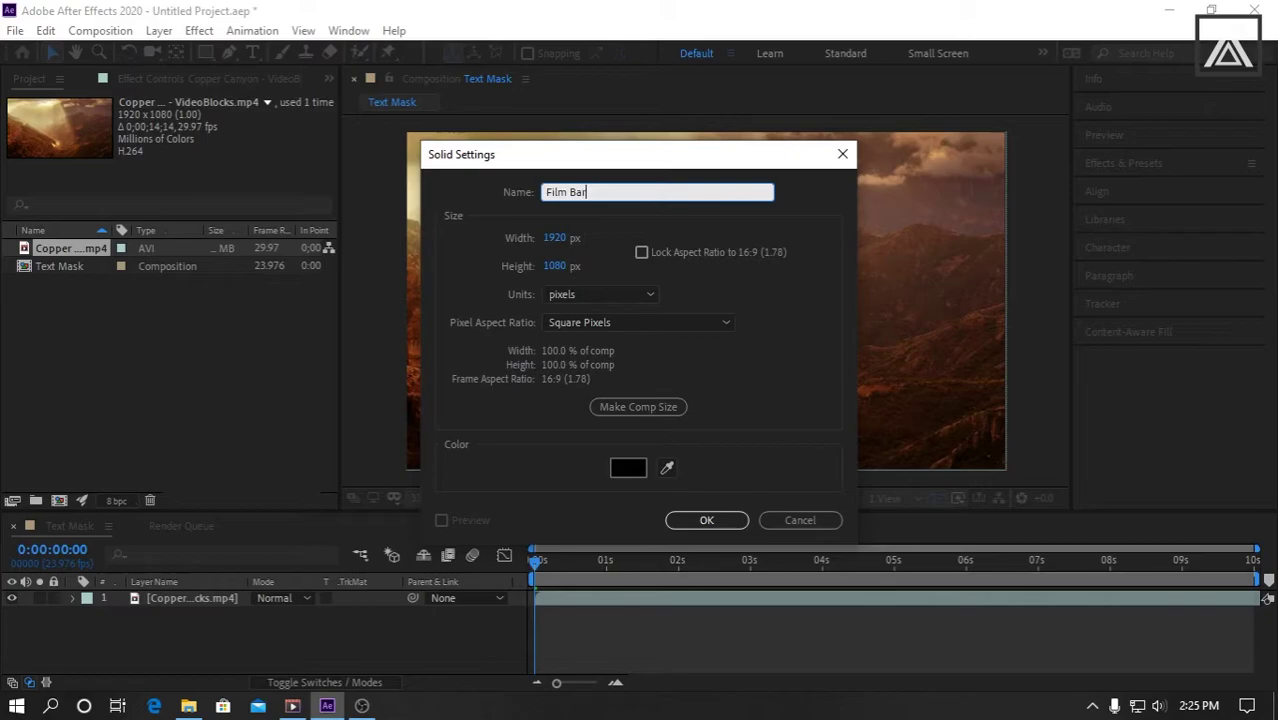
{"action": "left_click", "coordinate": [706, 520]}
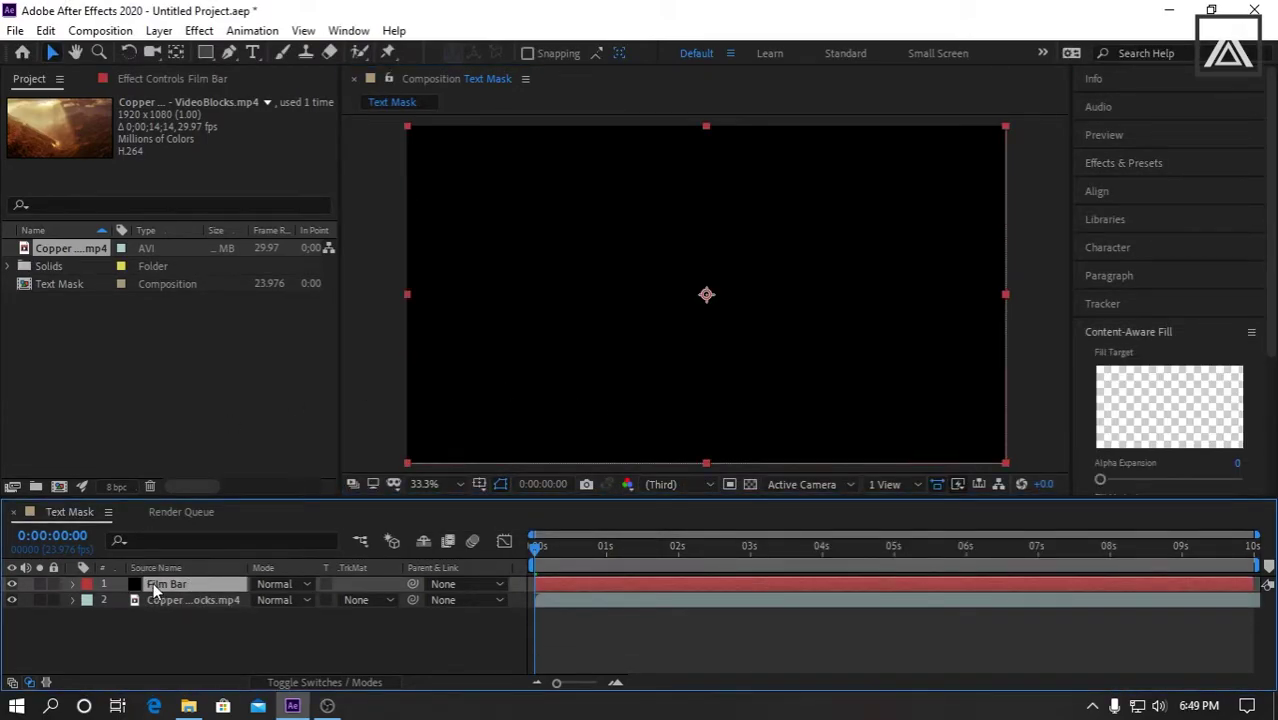
Add a full-frame rectangular mask to the Film Bar solid and set its mode to Subtract
{"action": "left_click", "coordinate": [204, 54]}
{"action": "left_click_drag", "start_coordinate": [204, 54], "coordinate": [272, 60]}
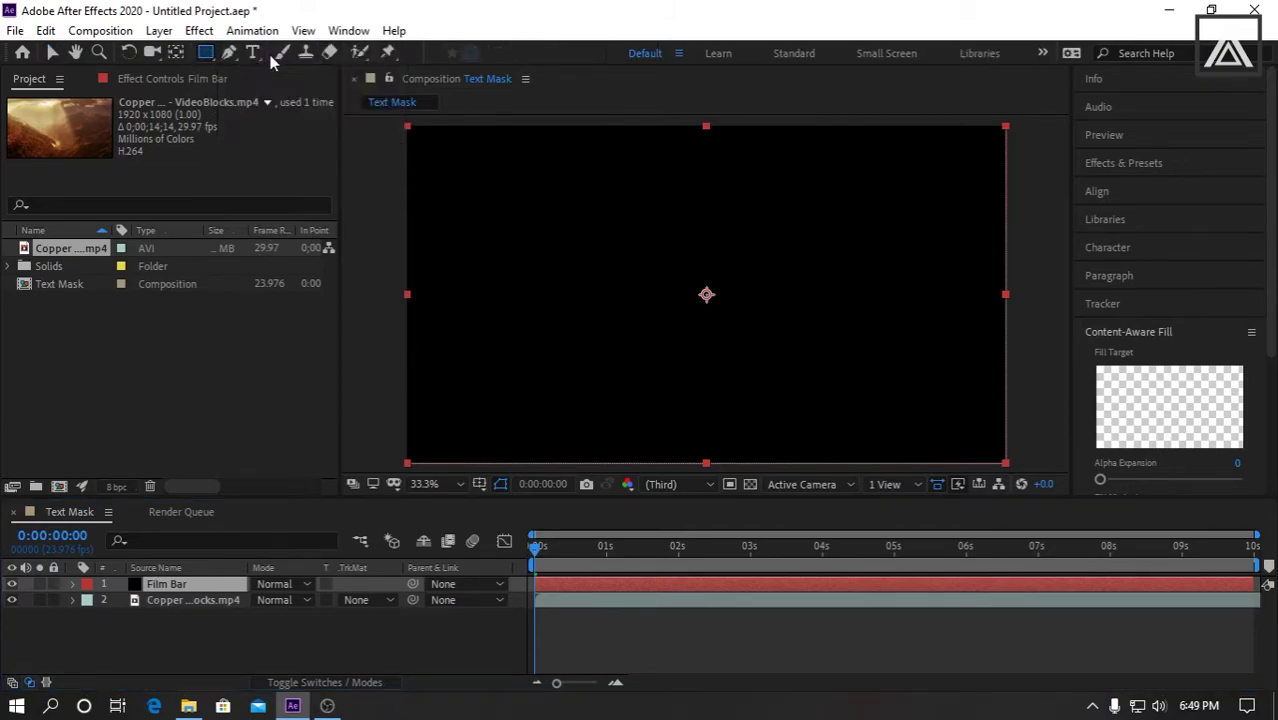
{"action": "double_click", "coordinate": [205, 53]}
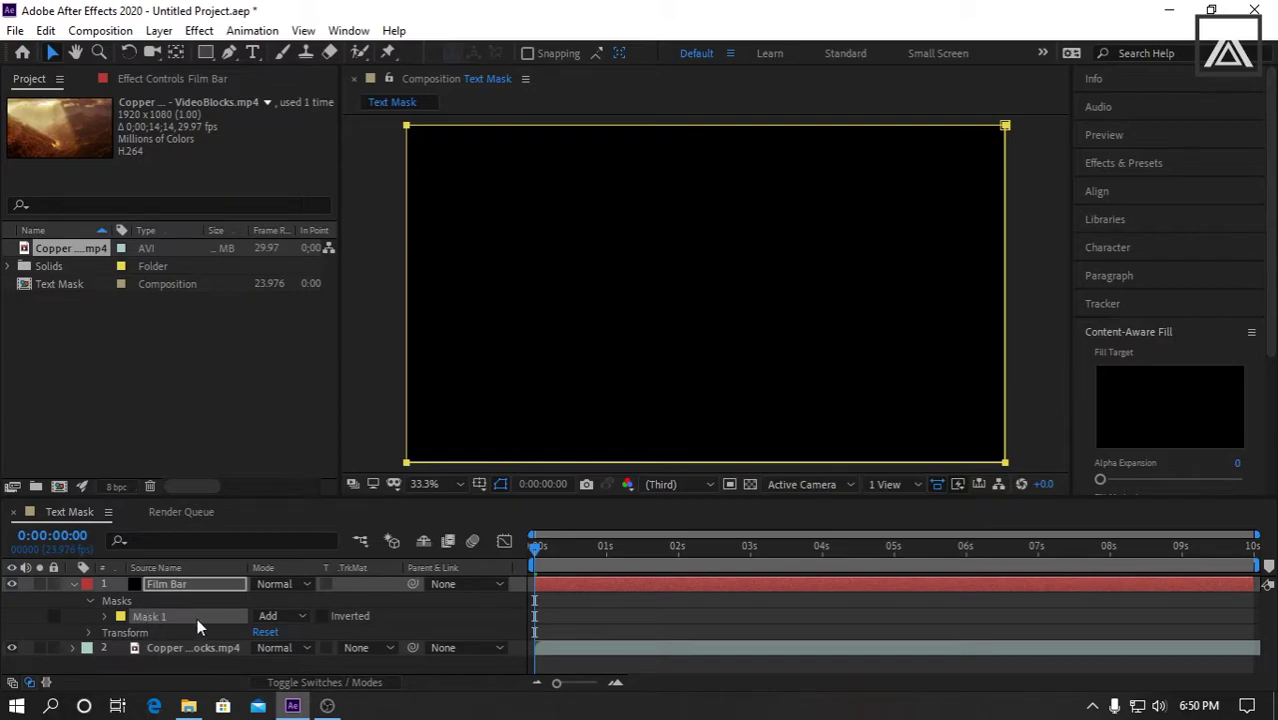
{"action": "left_click", "coordinate": [291, 615]}
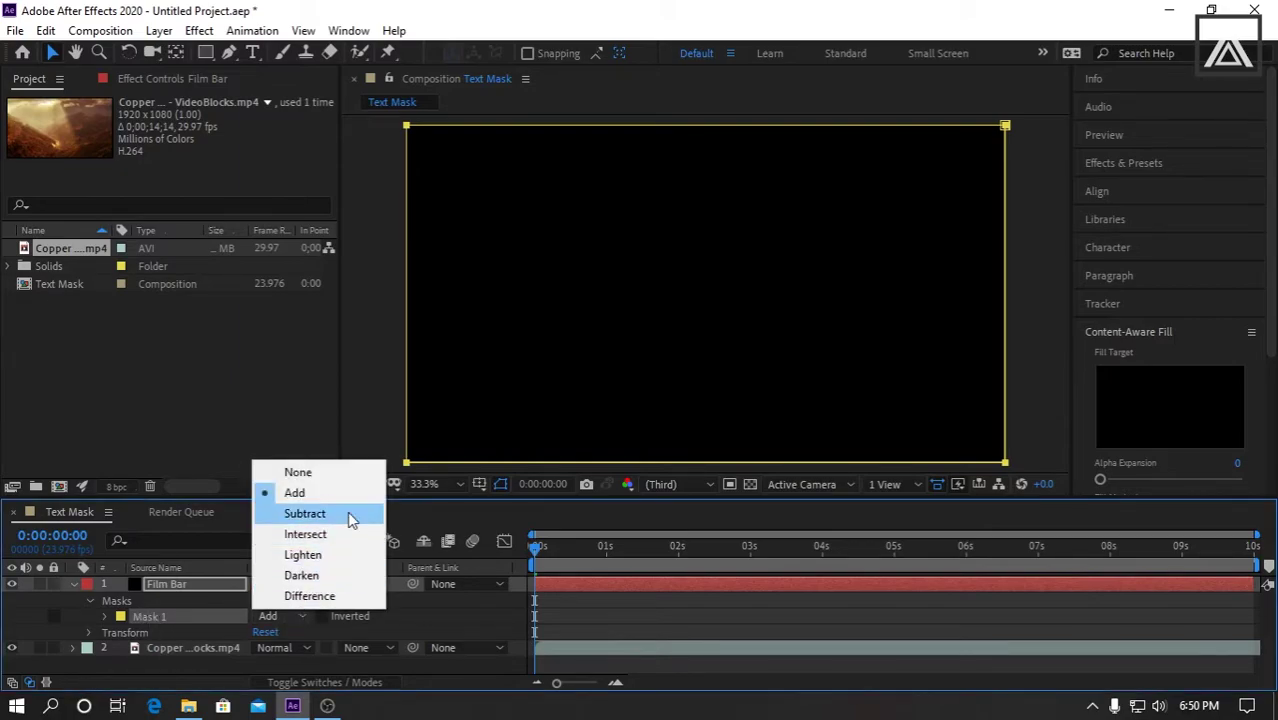
{"action": "left_click", "coordinate": [305, 513]}
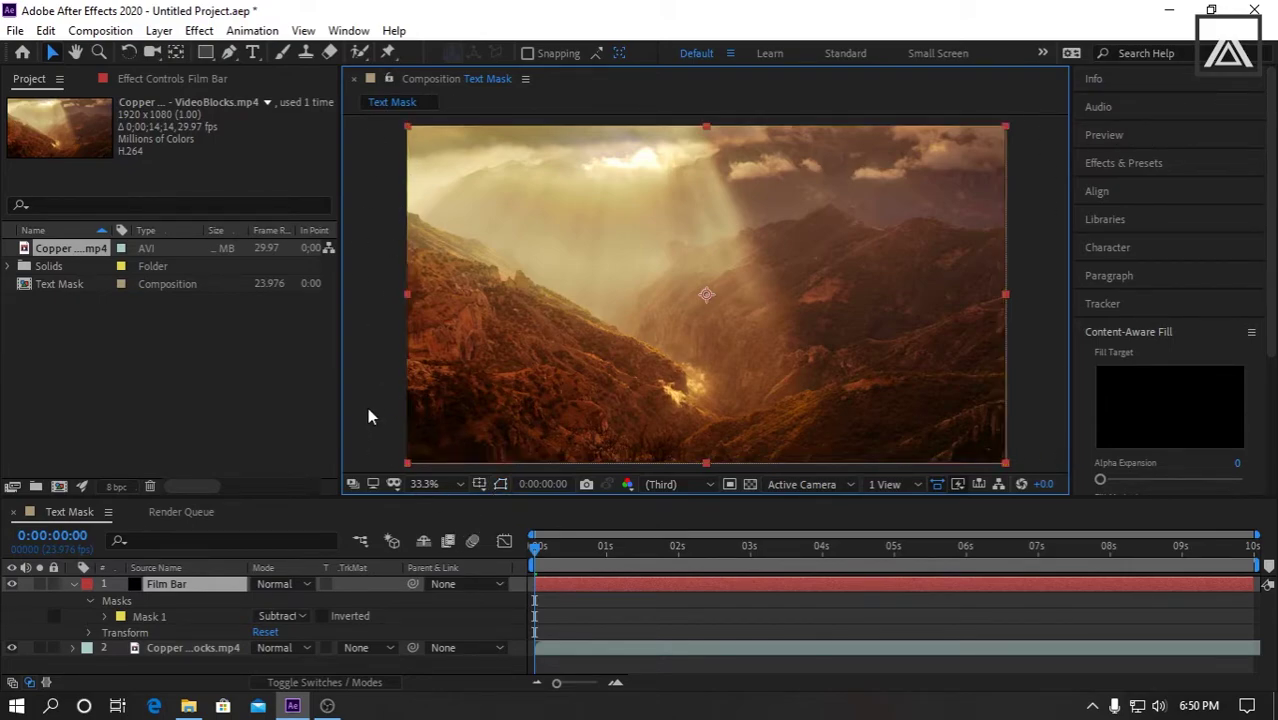
Shrink the Film Bar mask vertically about its centre to form equal black letterbox bars, and collapse the layer's properties
{"action": "left_click", "coordinate": [500, 484]}
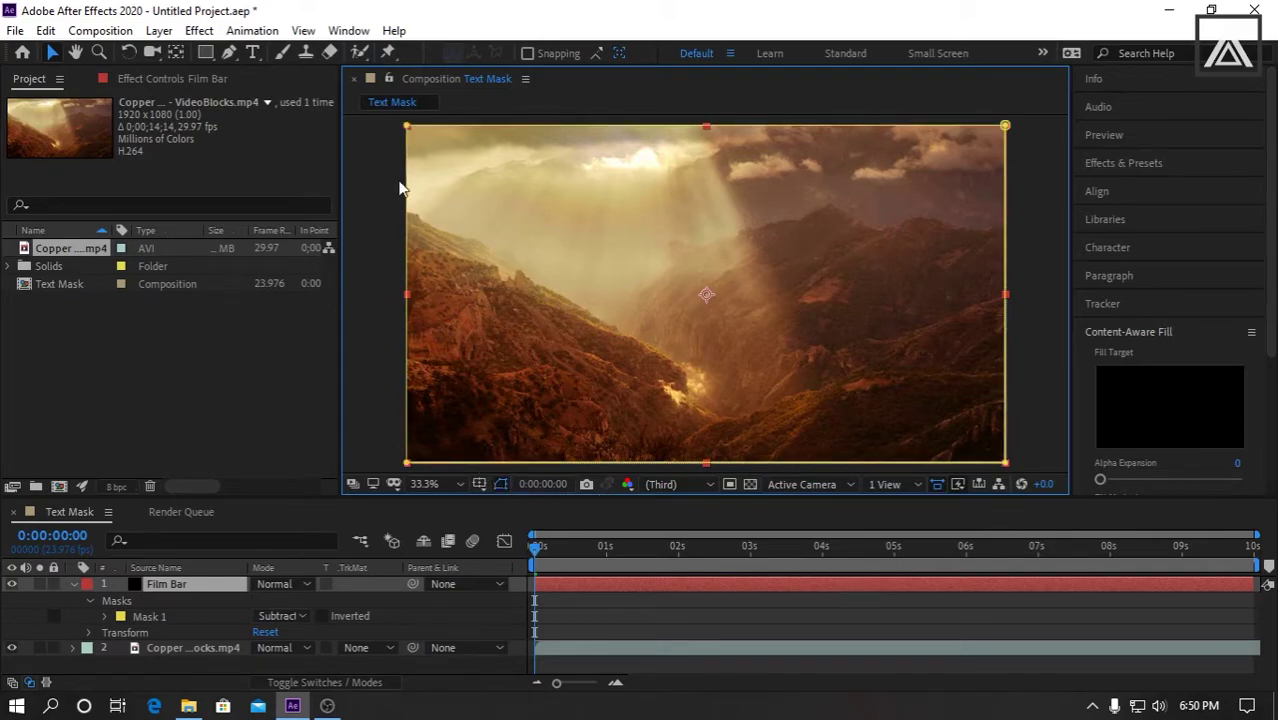
{"action": "left_click", "coordinate": [407, 466]}
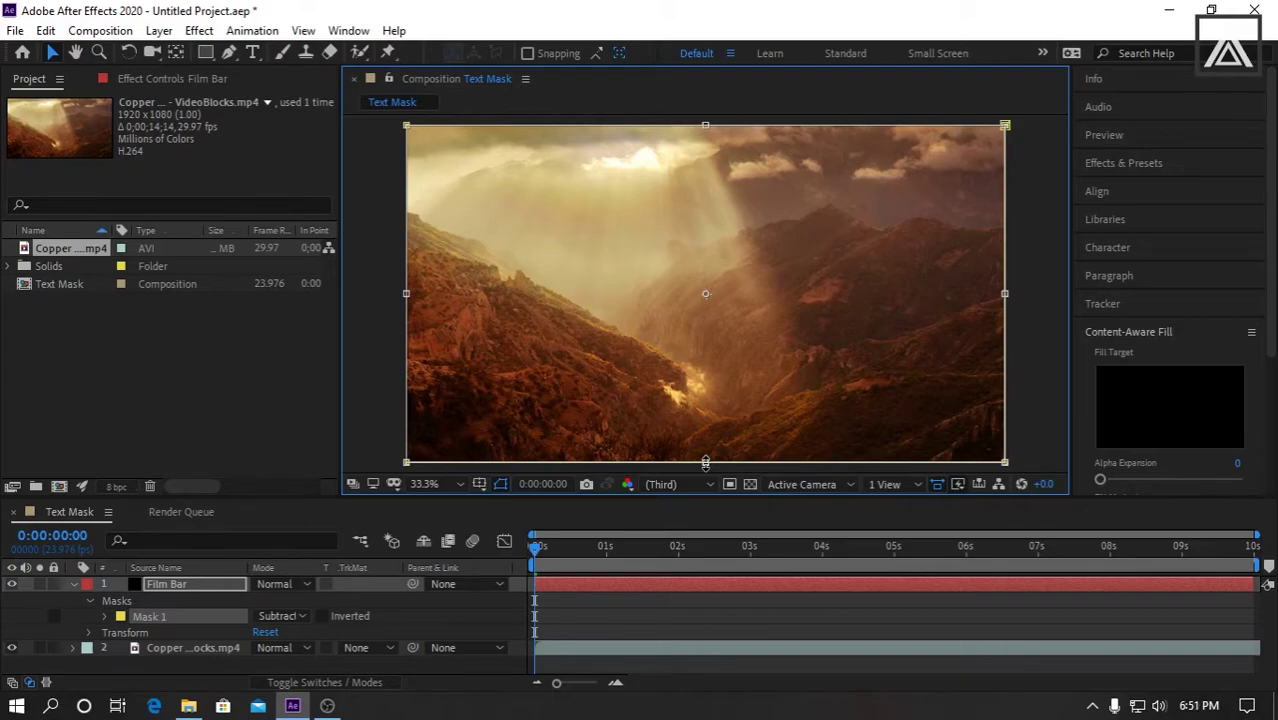
{"action": "left_click_drag", "start_coordinate": [705, 462], "coordinate": [706, 436]}
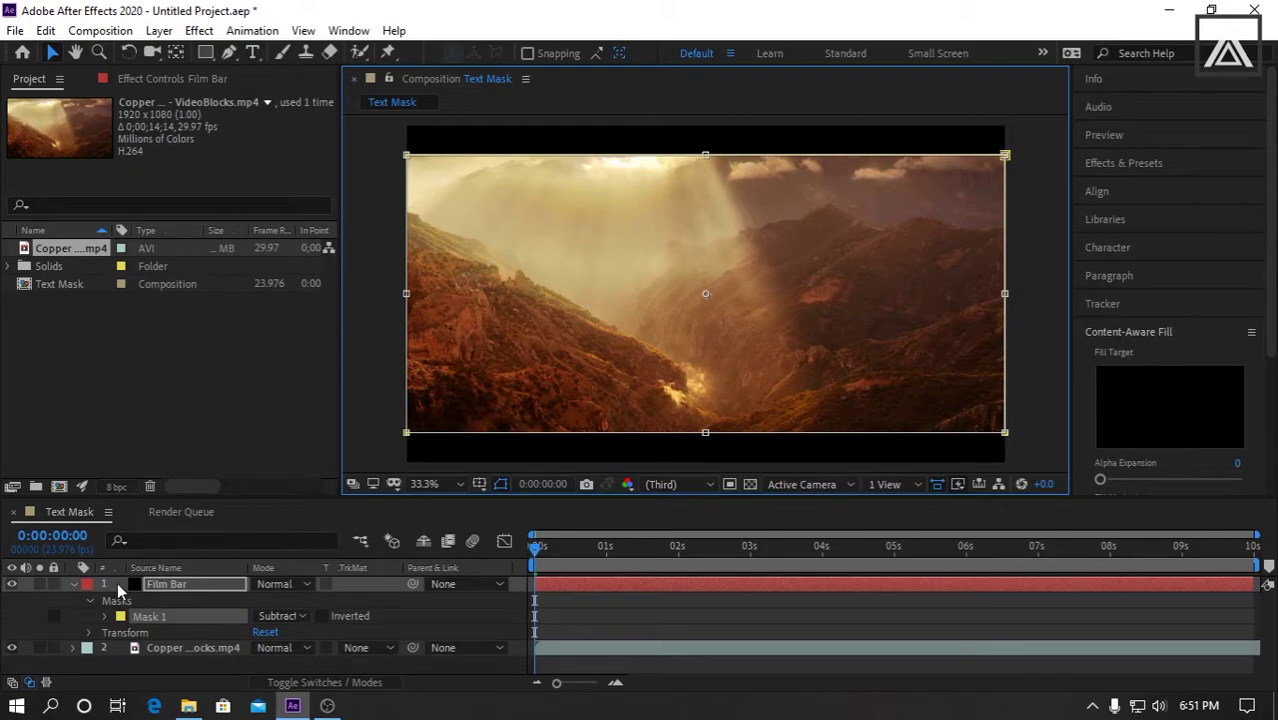
{"action": "left_click", "coordinate": [73, 584]}
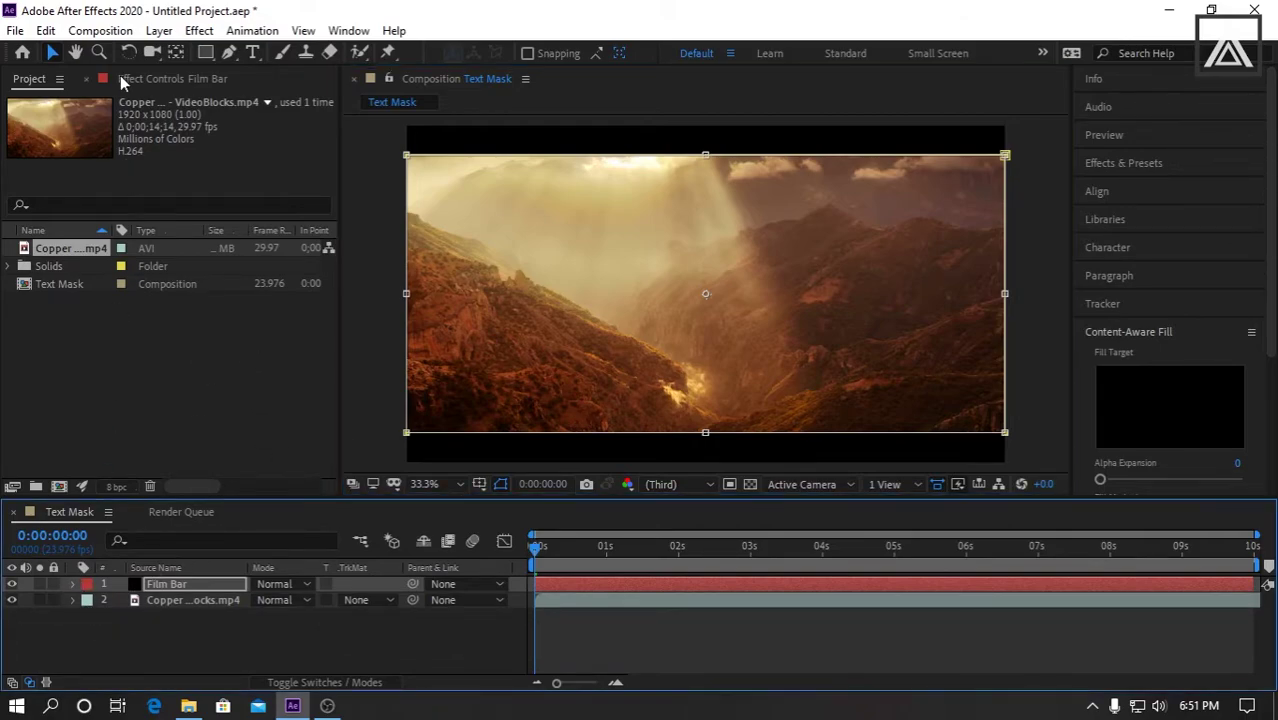
{"action": "left_click", "coordinate": [173, 599]}
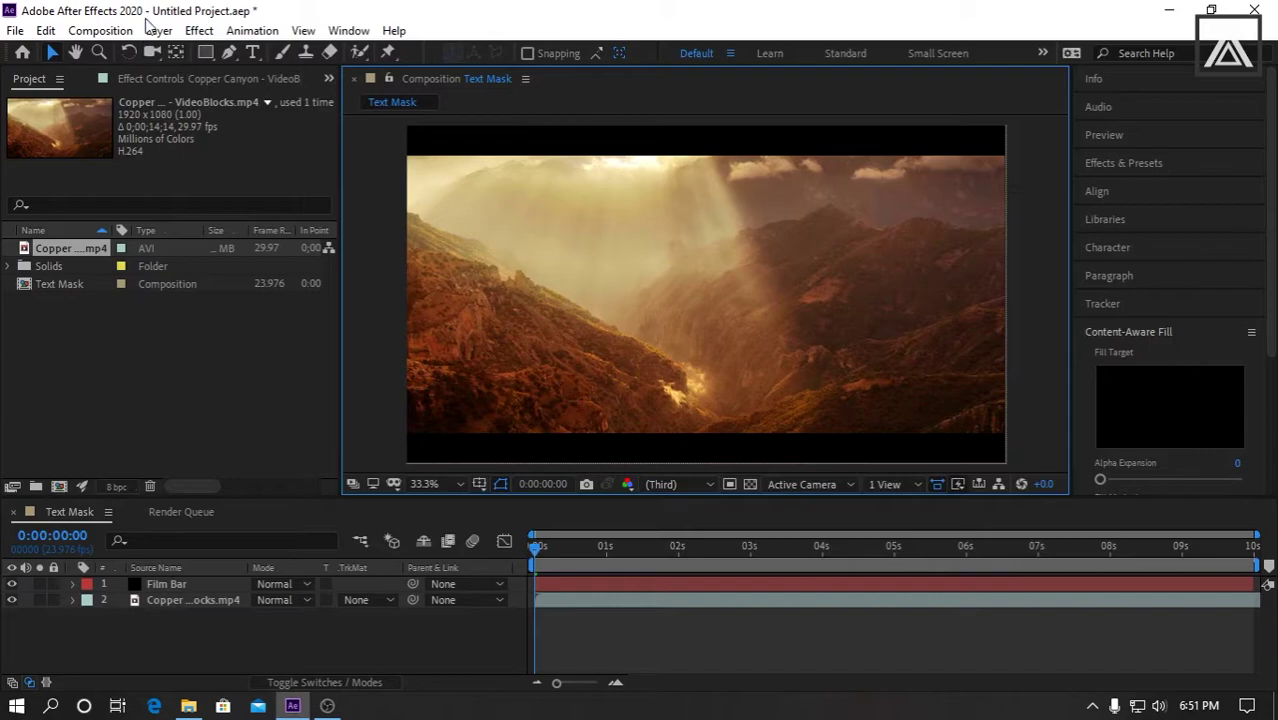
Add a 64 px text layer near the frame's centre reading SHEHAN PICTURES PRESENTS, broken over separate lines
{"action": "left_click", "coordinate": [253, 52]}
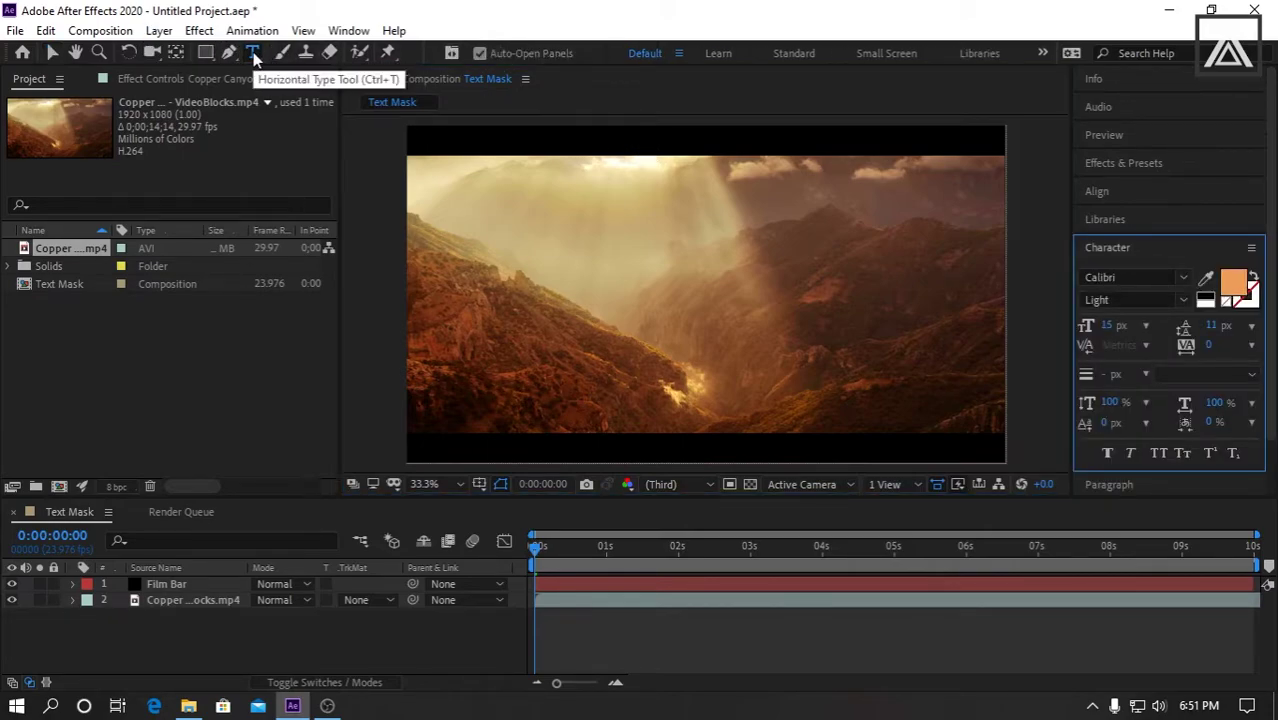
{"action": "left_click", "coordinate": [639, 280]}
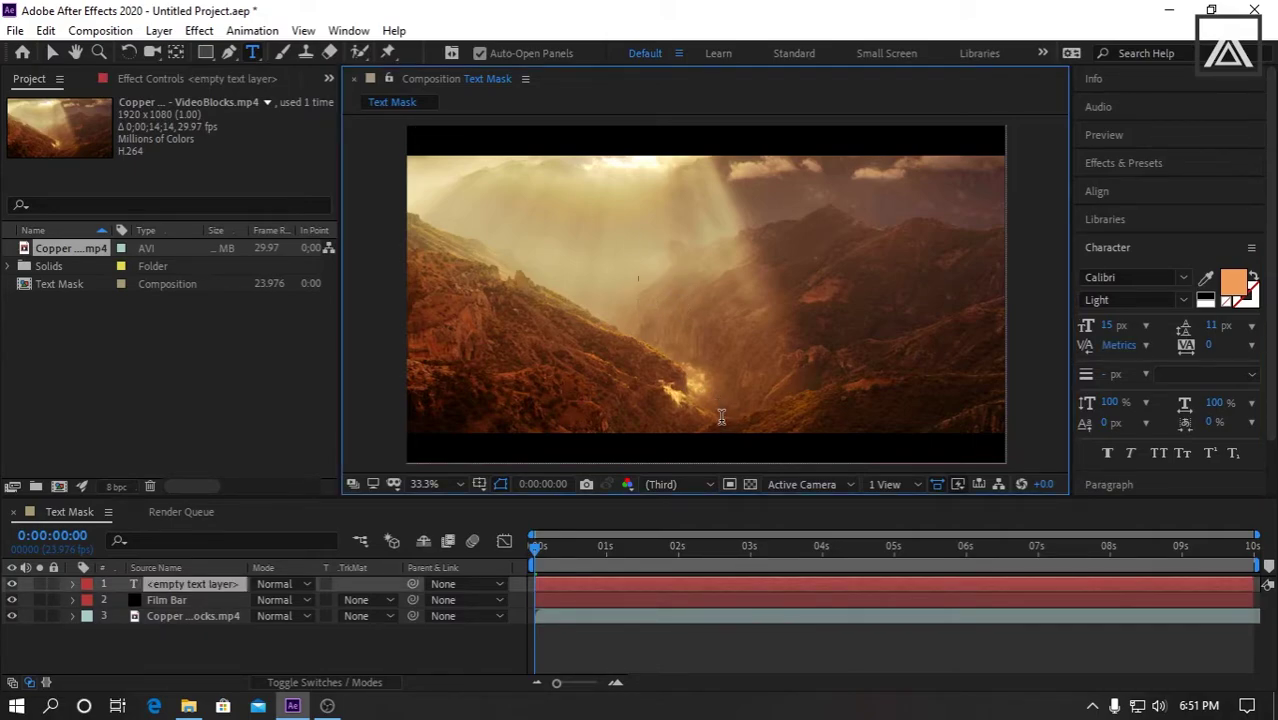
{"action": "left_click_drag", "start_coordinate": [1104, 325], "coordinate": [1151, 322]}
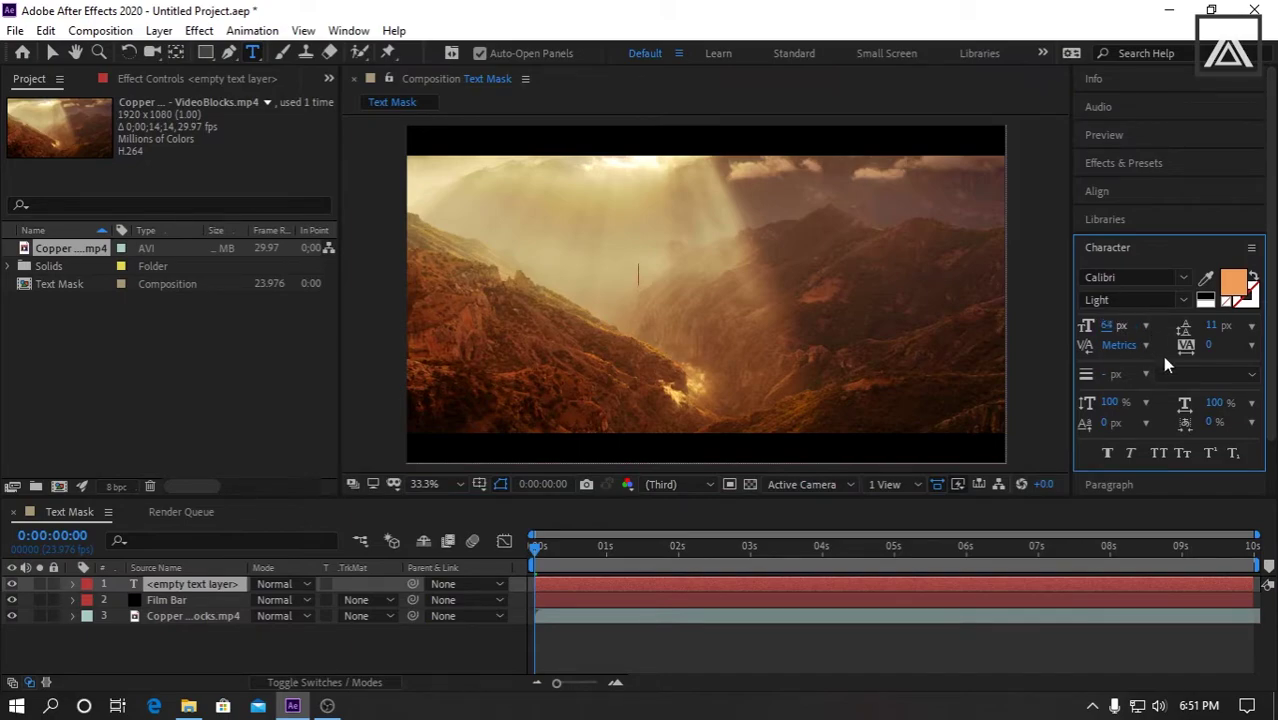
{"action": "type", "text": "SHEHA"}
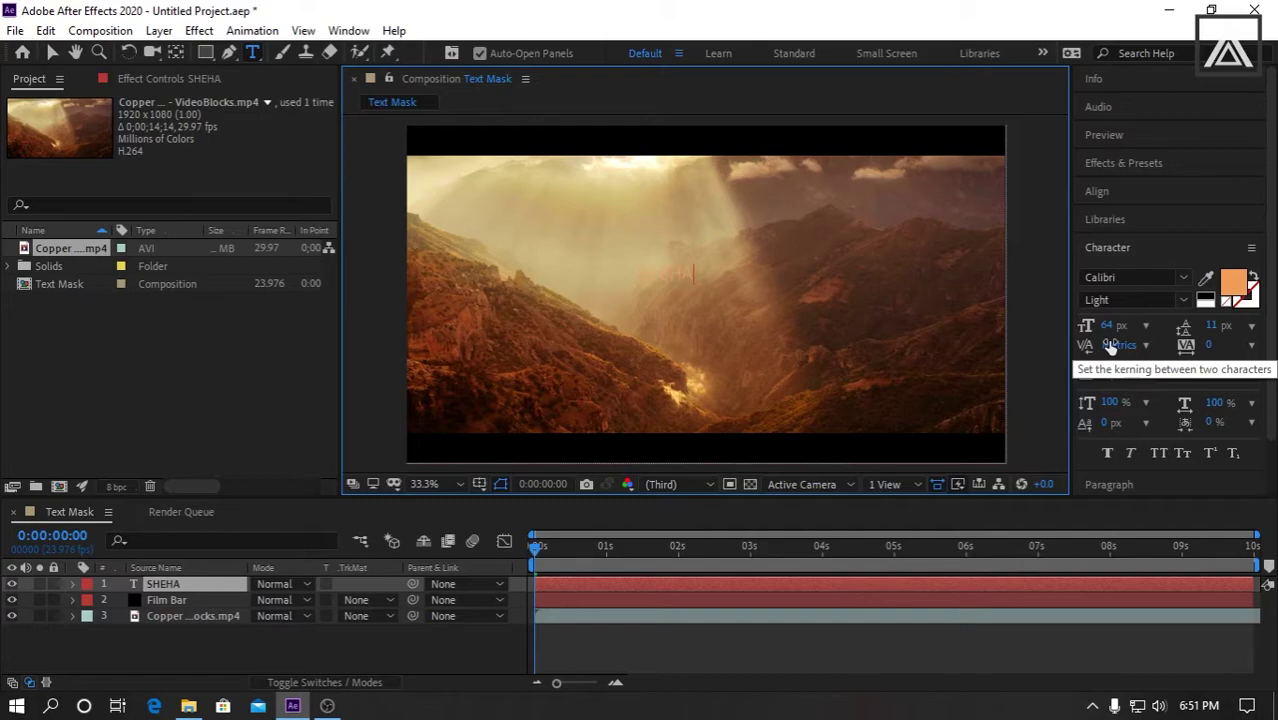
{"action": "type", "text": "N P"}
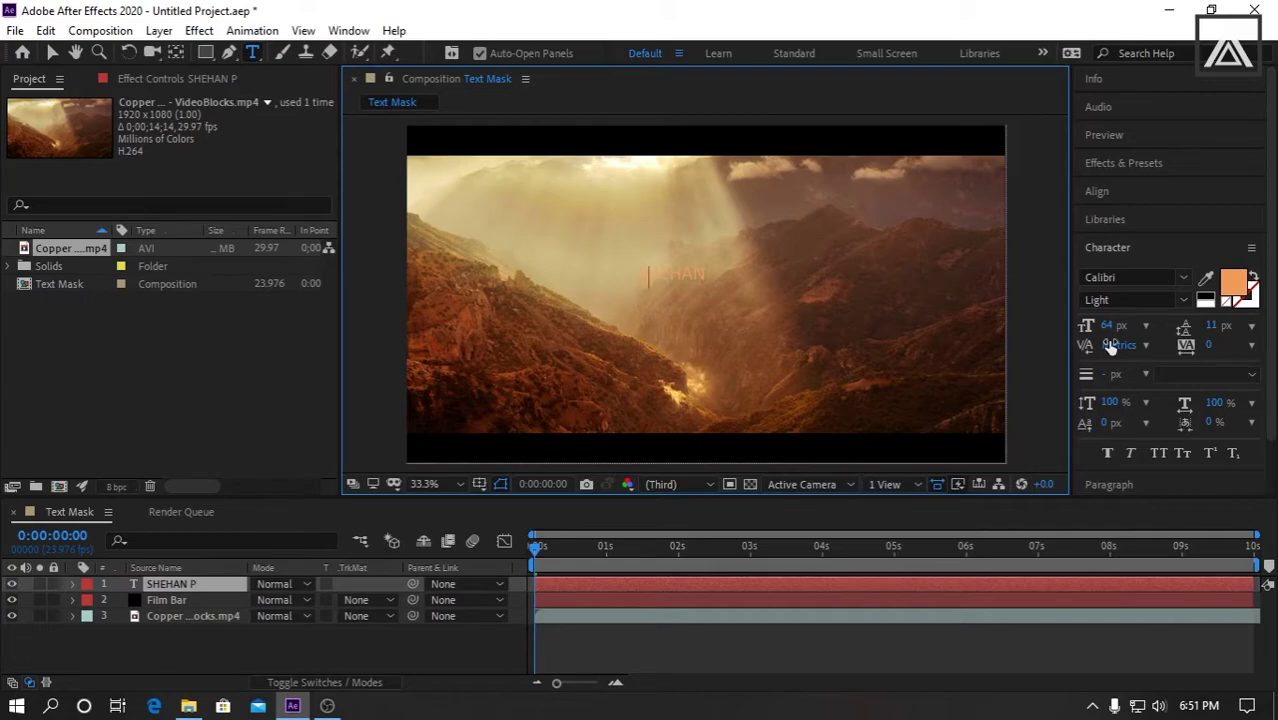
{"action": "type", "text": "ICTURES"}
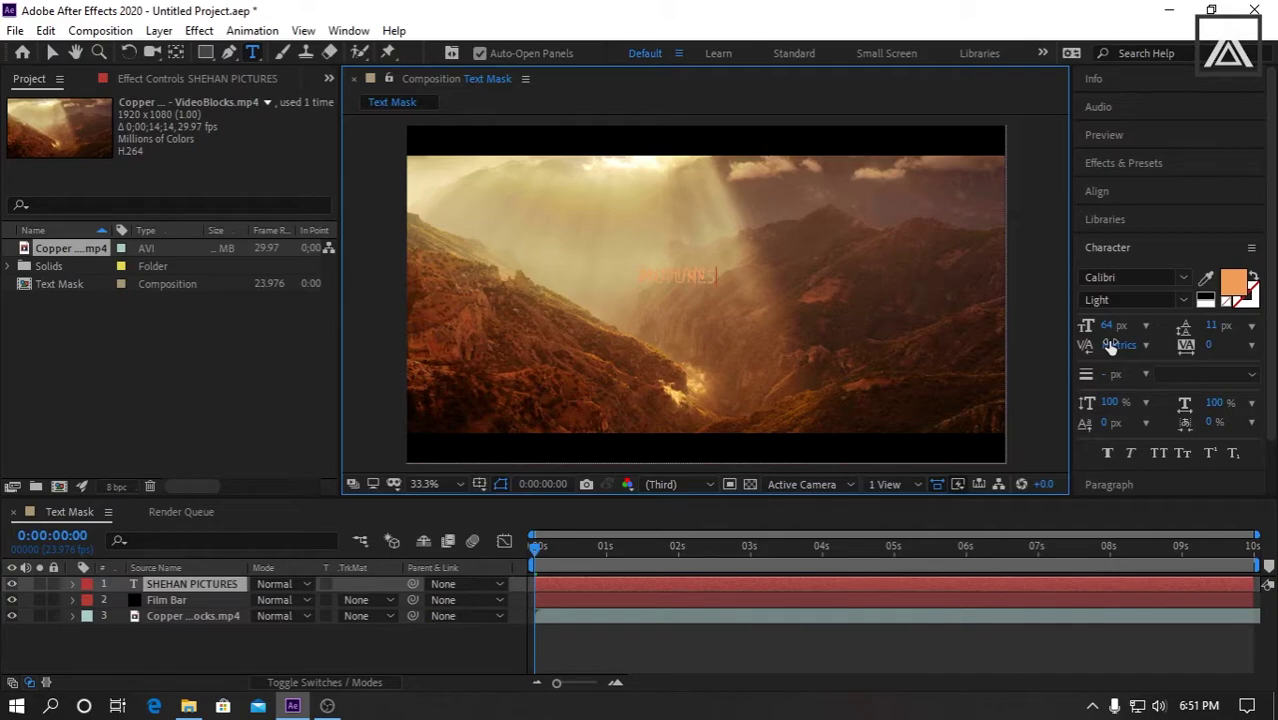
{"action": "type", "text": " PRE"}
{"action": "type", "text": "SENTS"}
Increase the title's leading and set its PRESENTS line in 36 px Roboto Bold
{"action": "left_click_drag", "start_coordinate": [721, 293], "coordinate": [637, 290]}
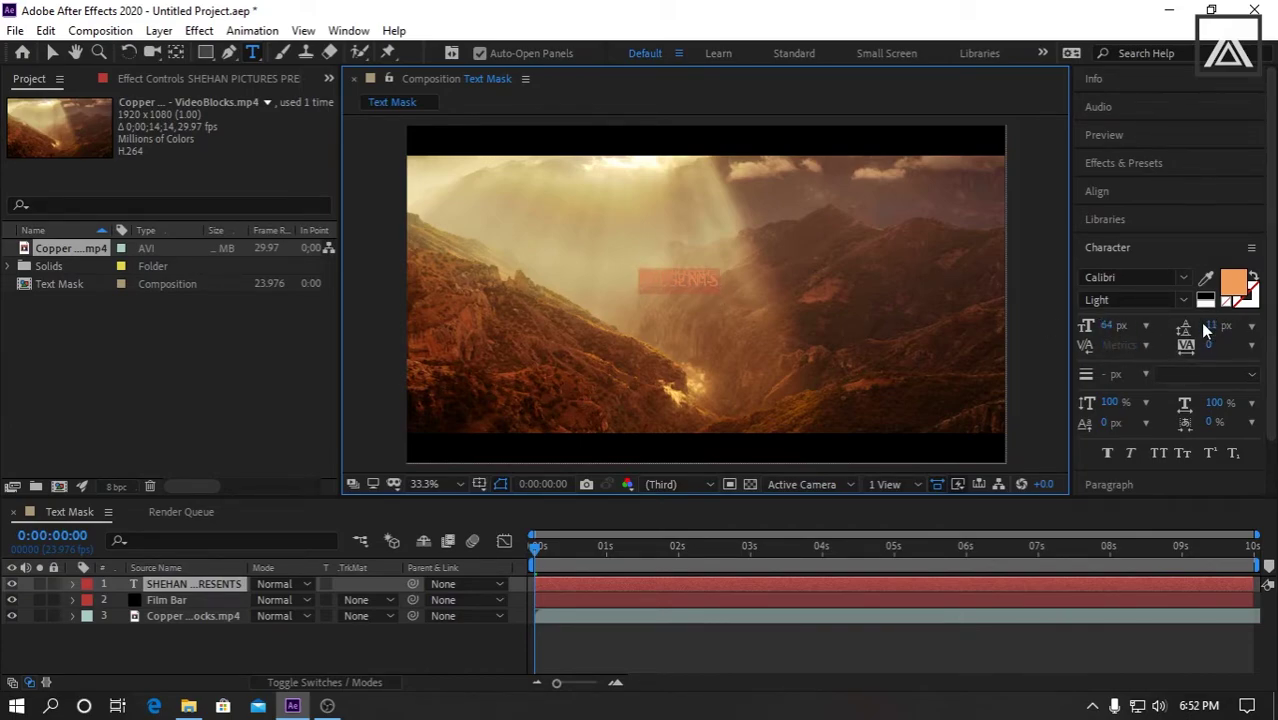
{"action": "left_click_drag", "start_coordinate": [1211, 325], "coordinate": [1265, 328]}
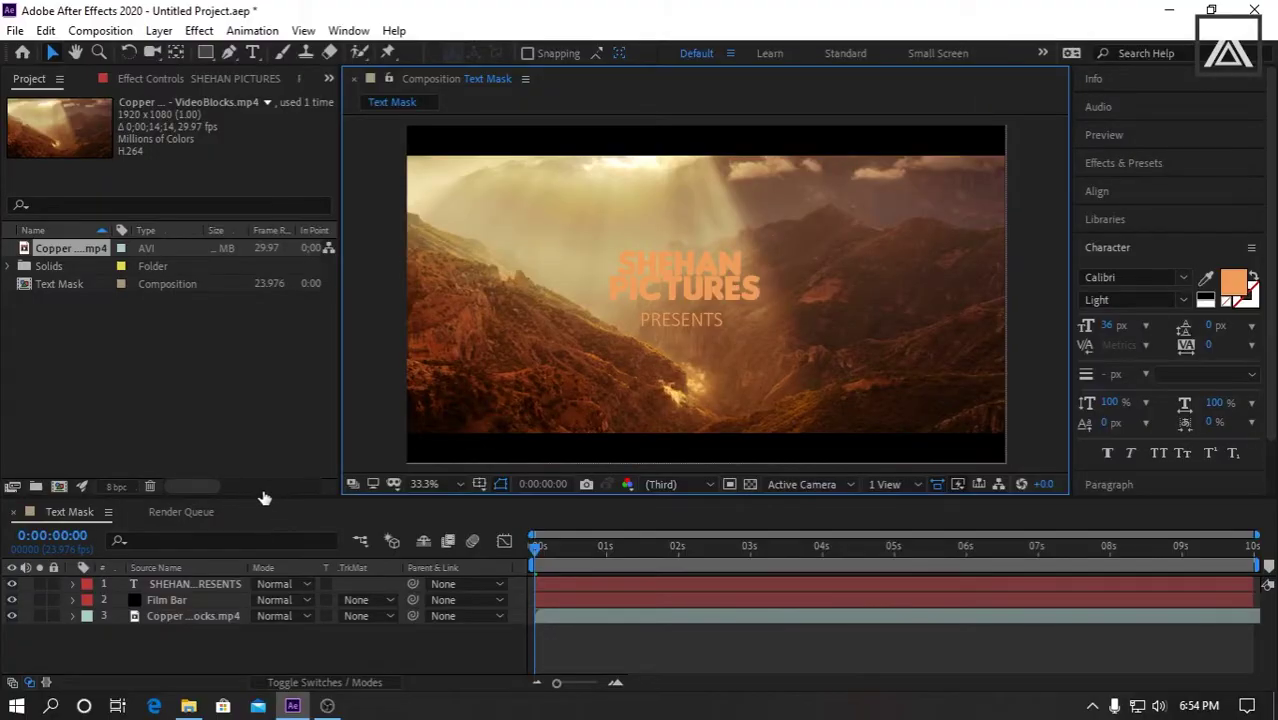
{"action": "left_click", "coordinate": [666, 281]}
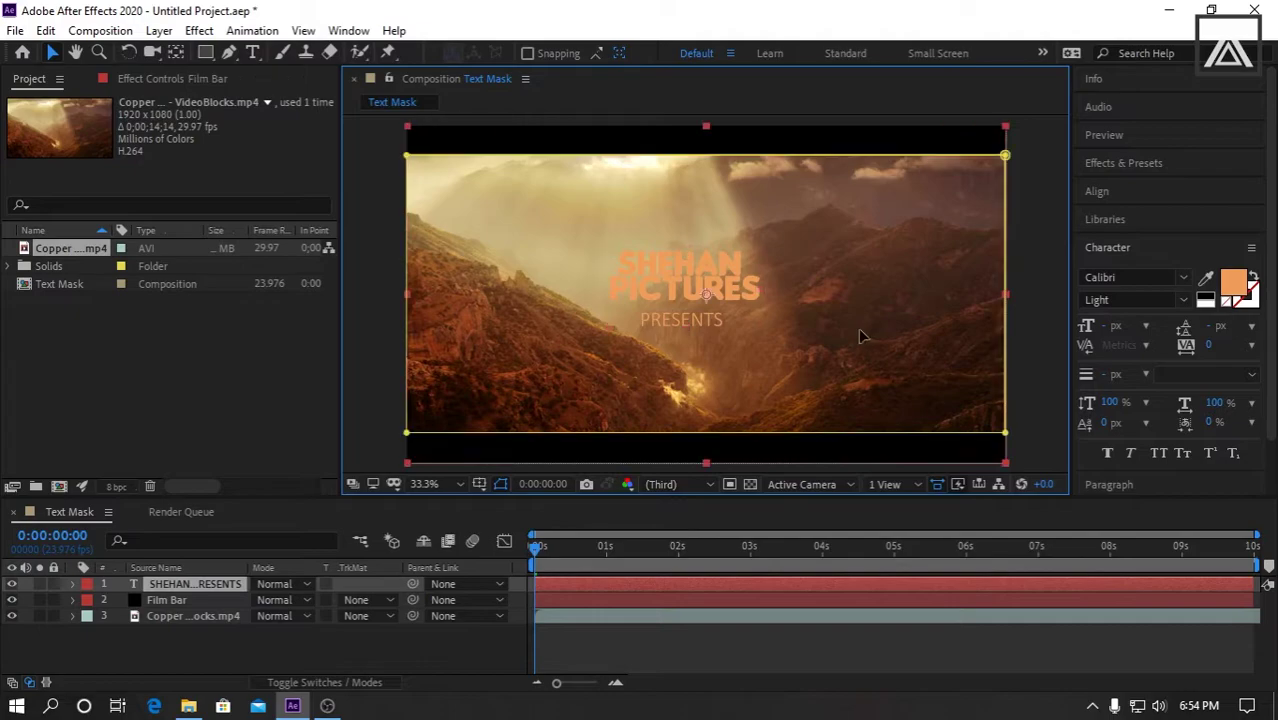
{"action": "left_click", "coordinate": [353, 404]}
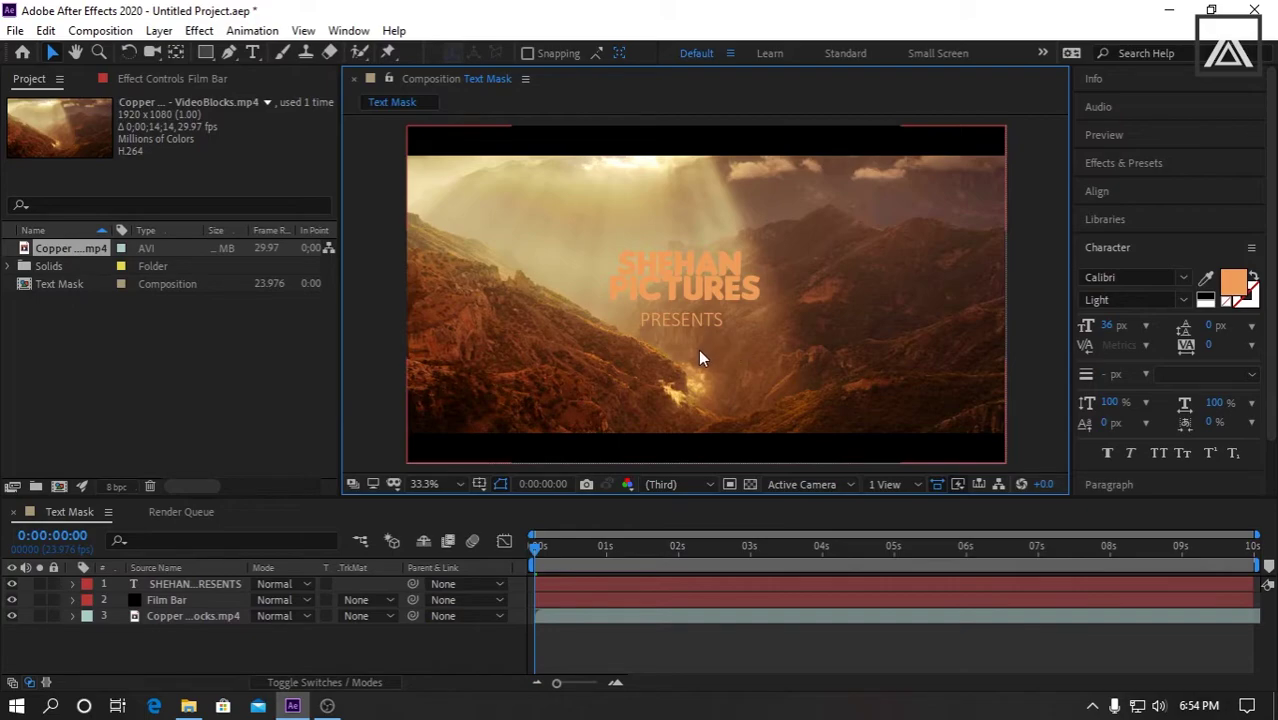
{"action": "left_click", "coordinate": [712, 318]}
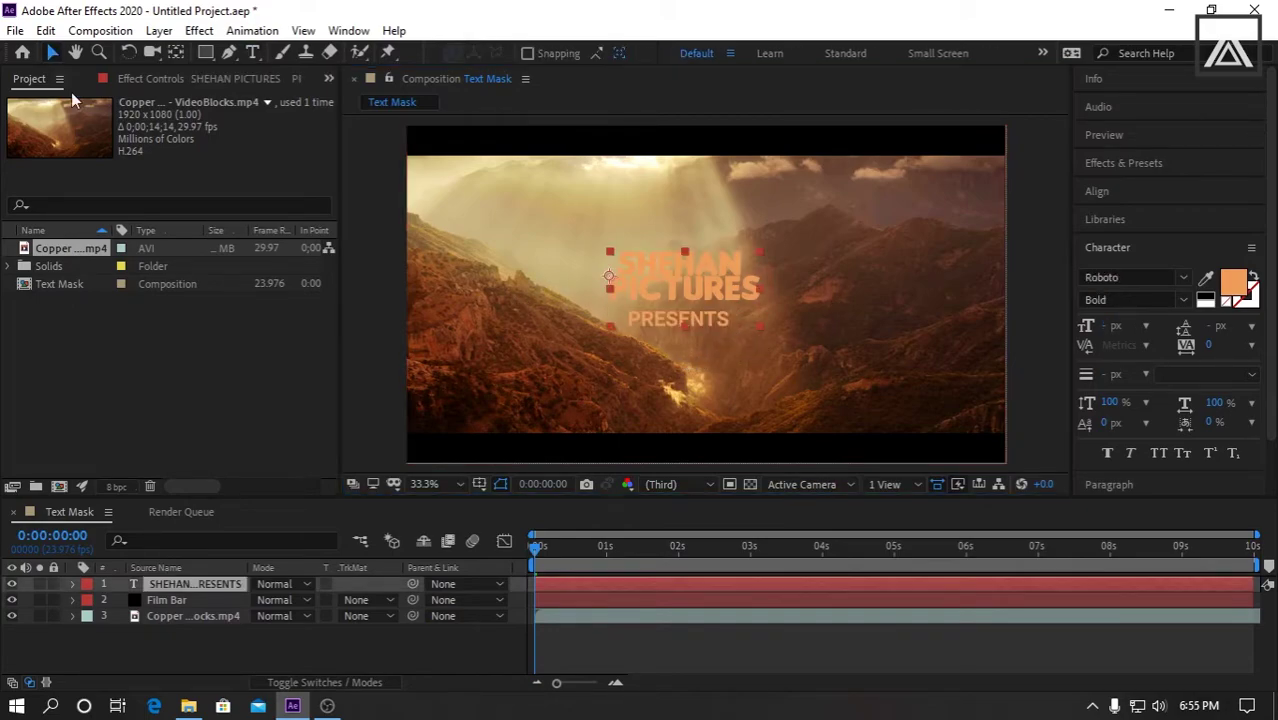
{"action": "left_click", "coordinate": [387, 390]}
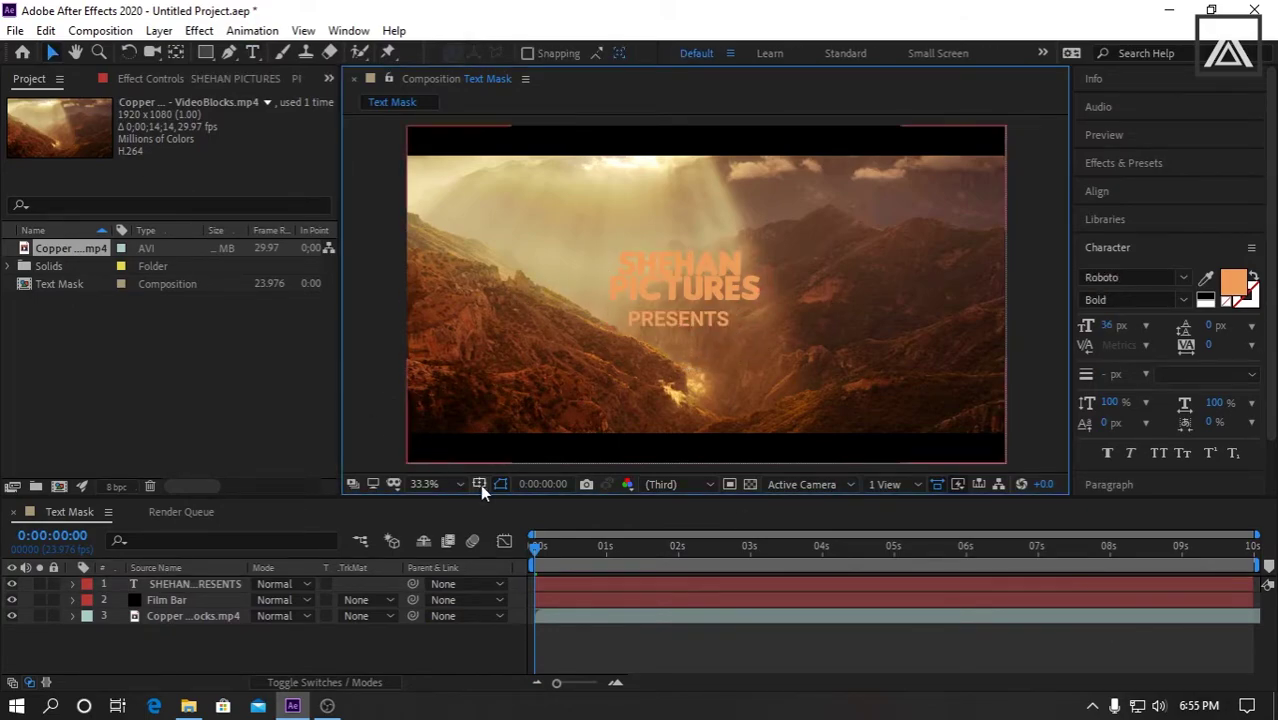
Move the title text layer below Film Bar, directly above the Copper Canyon video layer
{"action": "left_click", "coordinate": [198, 583]}
{"action": "left_click_drag", "start_coordinate": [185, 583], "coordinate": [186, 601]}
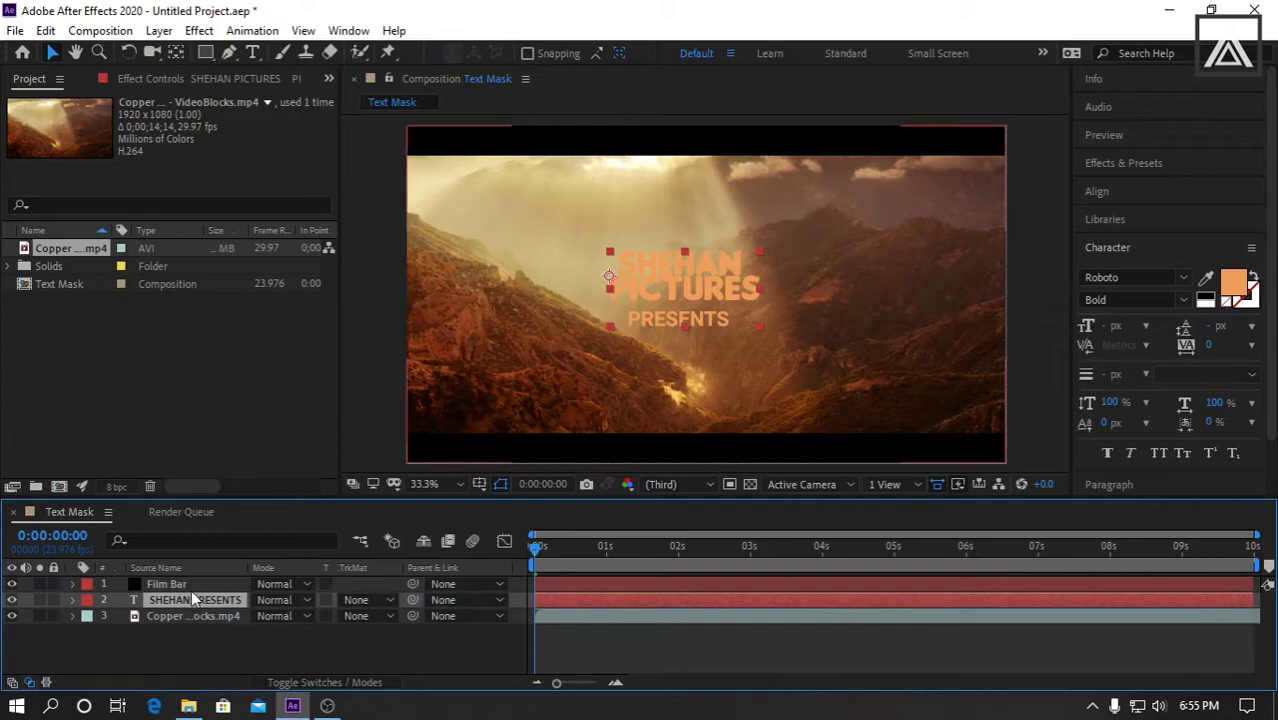
{"action": "left_click", "coordinate": [199, 638]}
{"action": "left_click", "coordinate": [196, 600]}
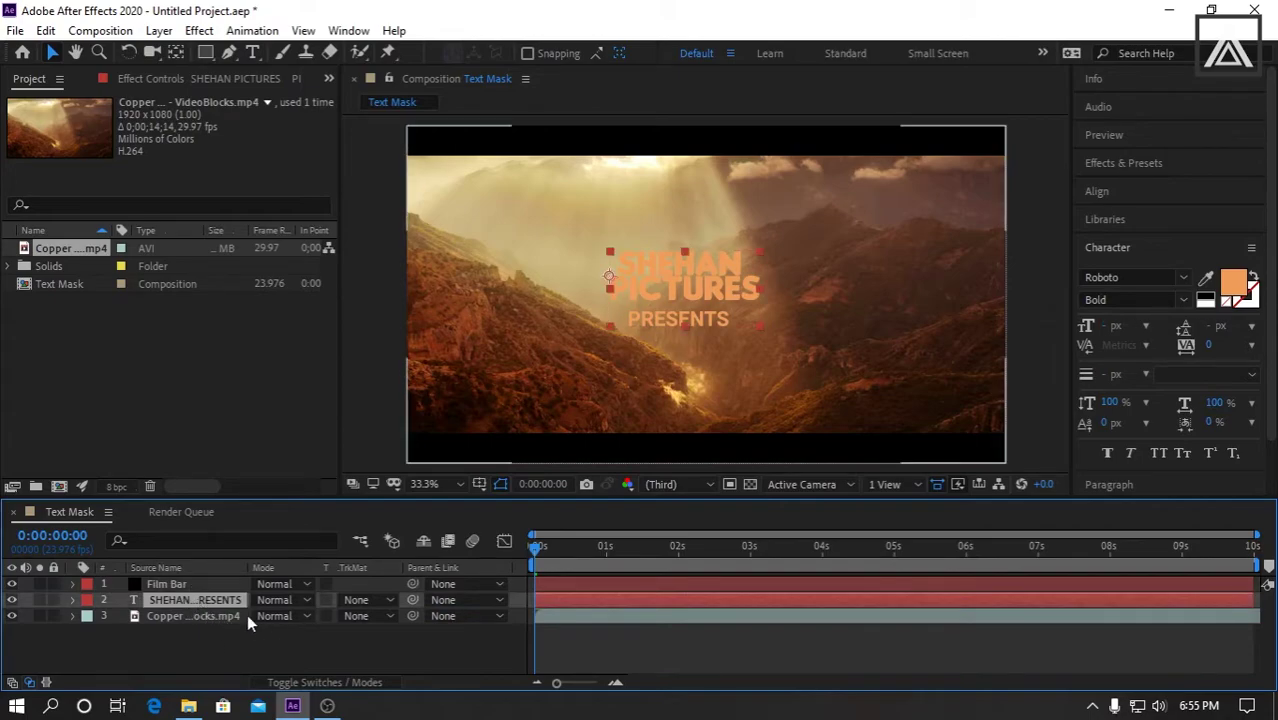
Set the Copper Canyon layer's track matte to Alpha Matte from the SHEHAN PICTURES PRESENTS layer, and preview the result
{"action": "left_click", "coordinate": [240, 617]}
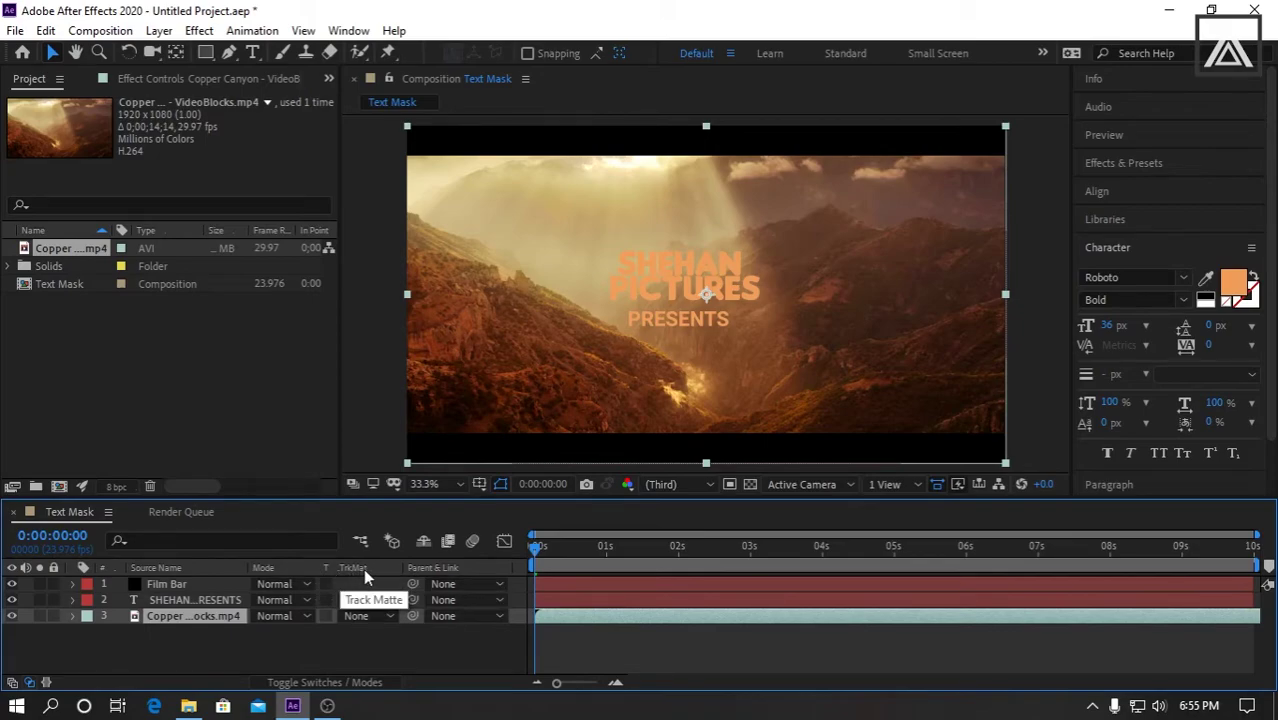
{"action": "key", "text": "F4"}
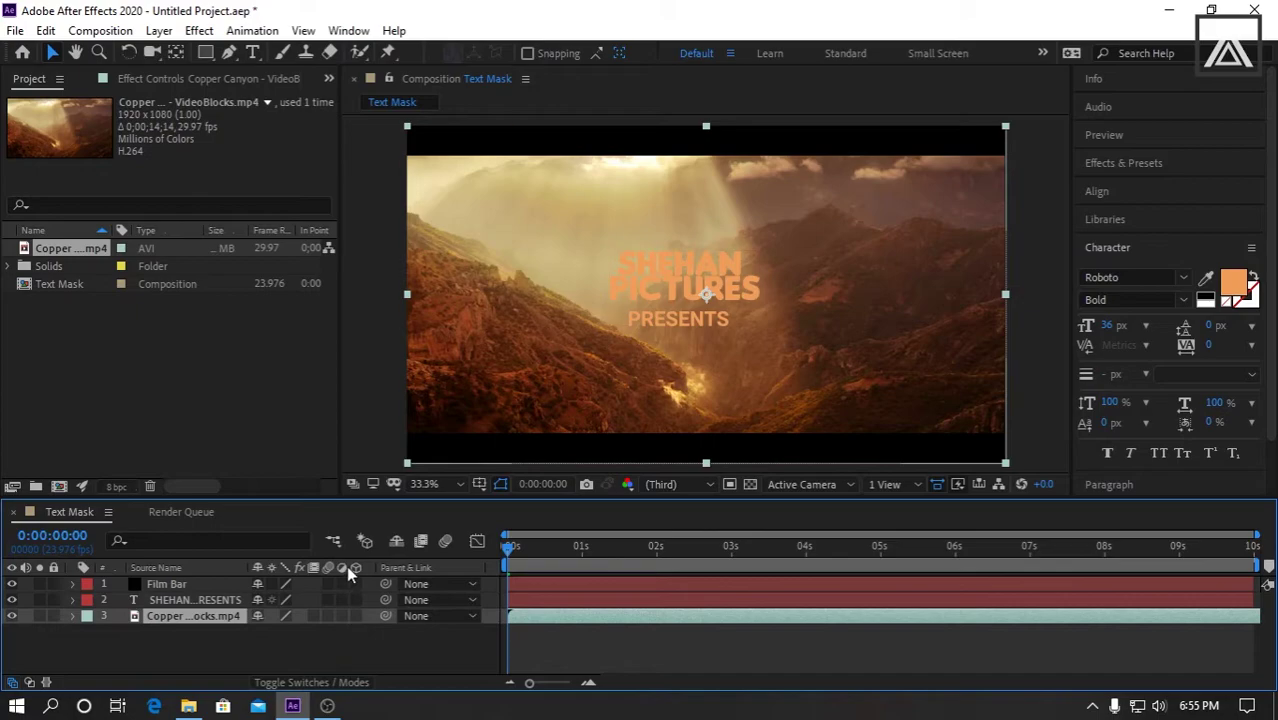
{"action": "key", "text": "F4"}
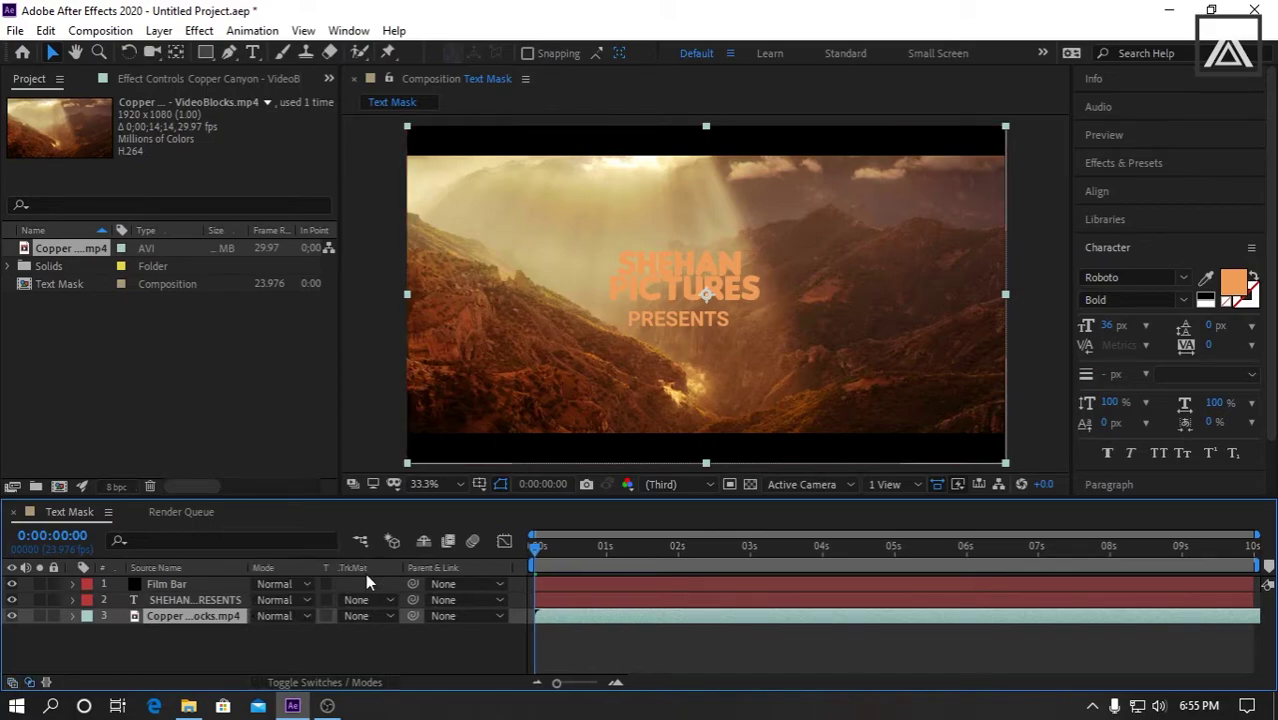
{"action": "key", "text": "F4"}
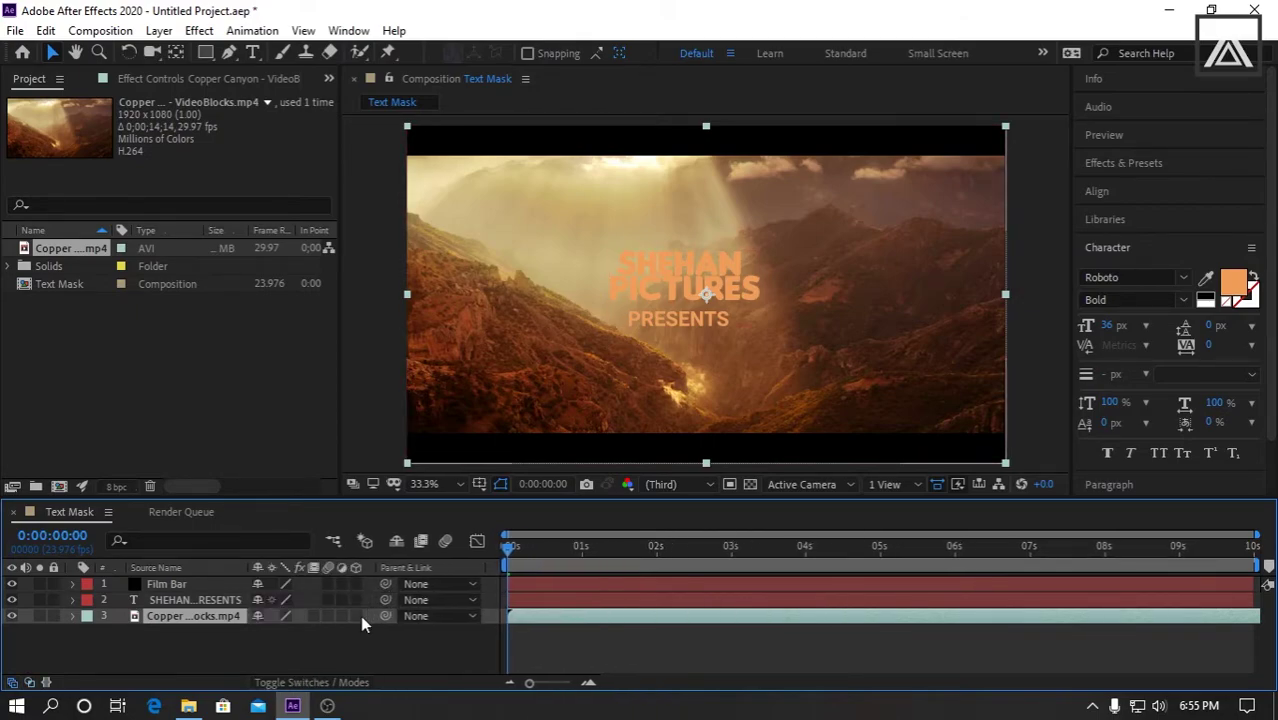
{"action": "key", "text": "F4"}
{"action": "key", "text": "F4"}
{"action": "key", "text": "F4"}
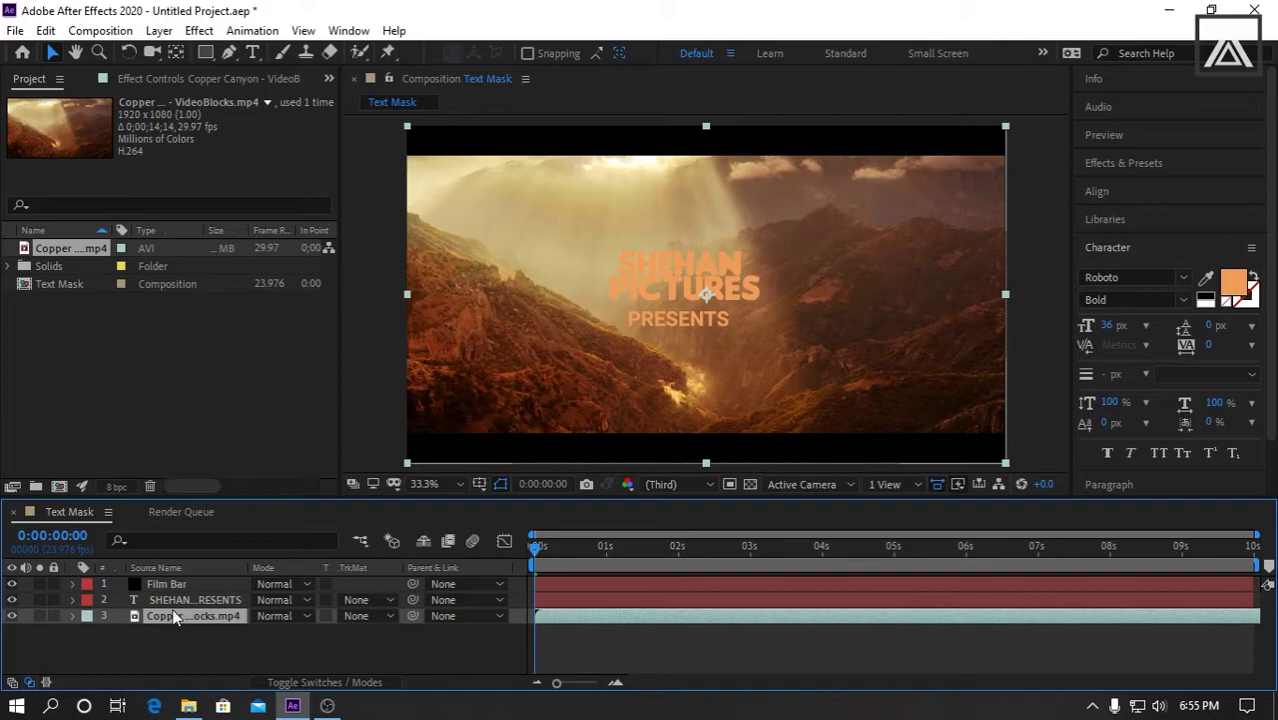
{"action": "left_click", "coordinate": [376, 613]}
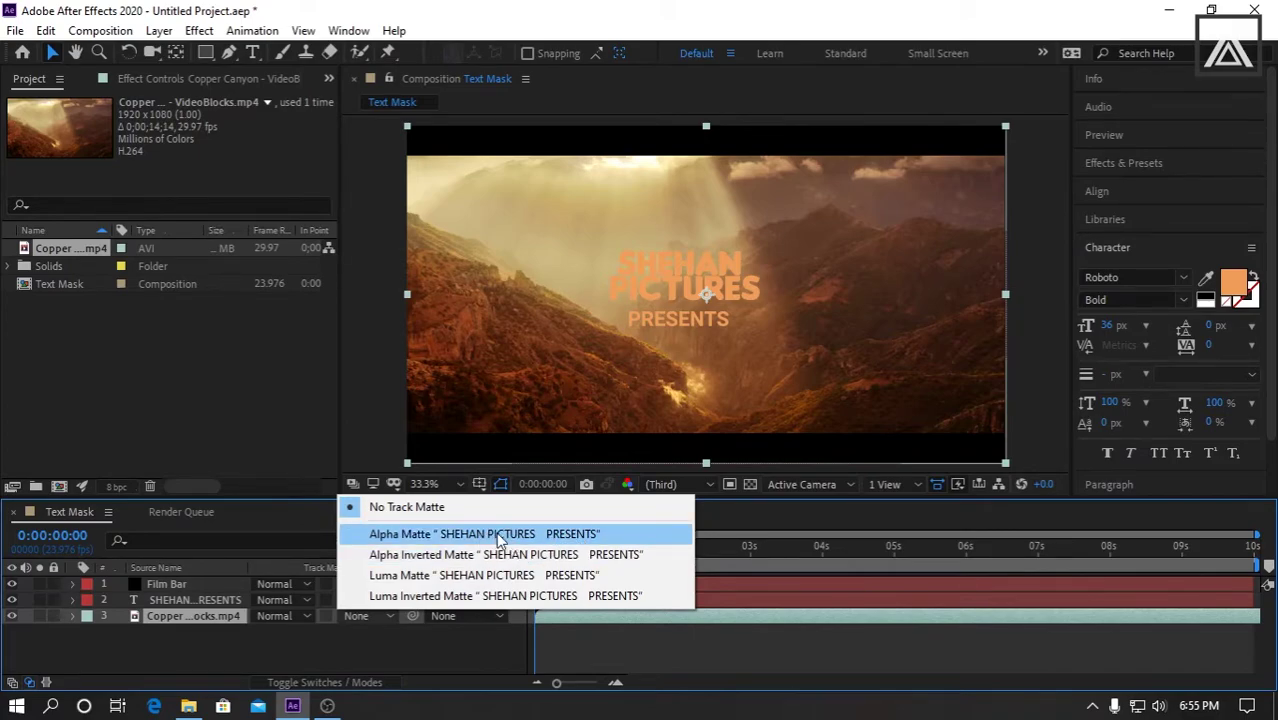
{"action": "left_click", "coordinate": [423, 537]}
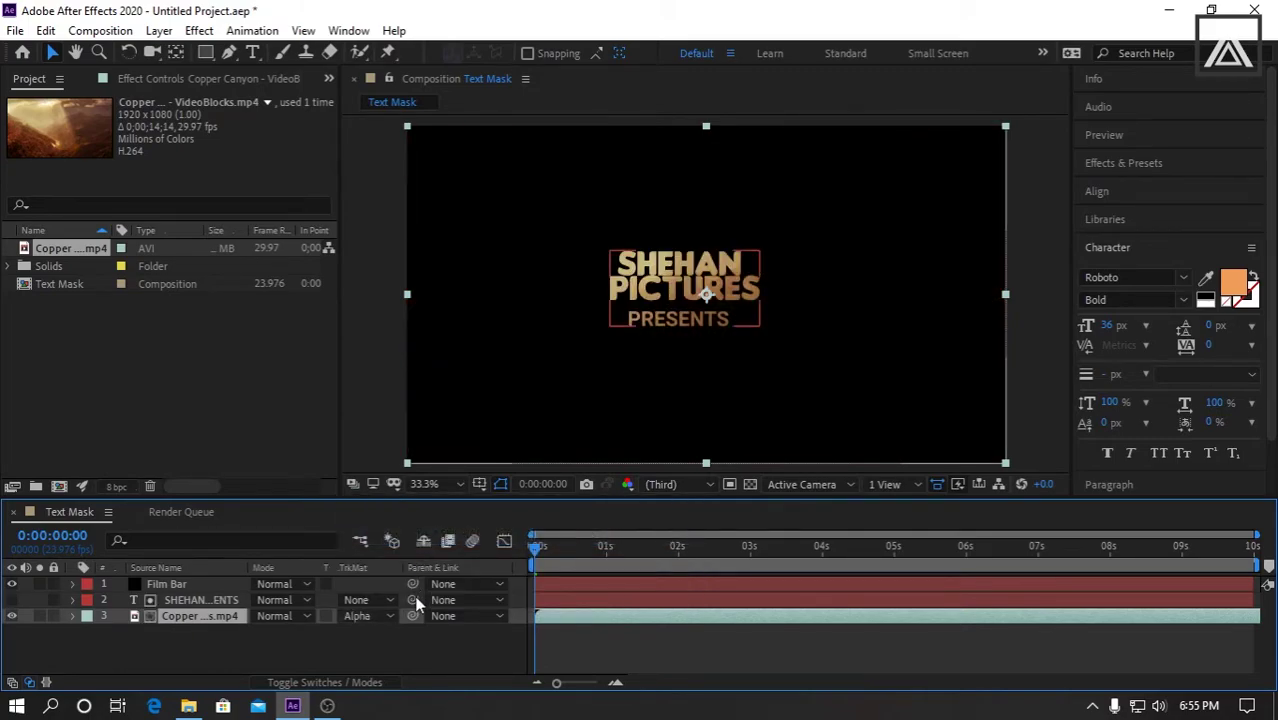
{"action": "left_click", "coordinate": [699, 358]}
{"action": "key", "text": "space"}
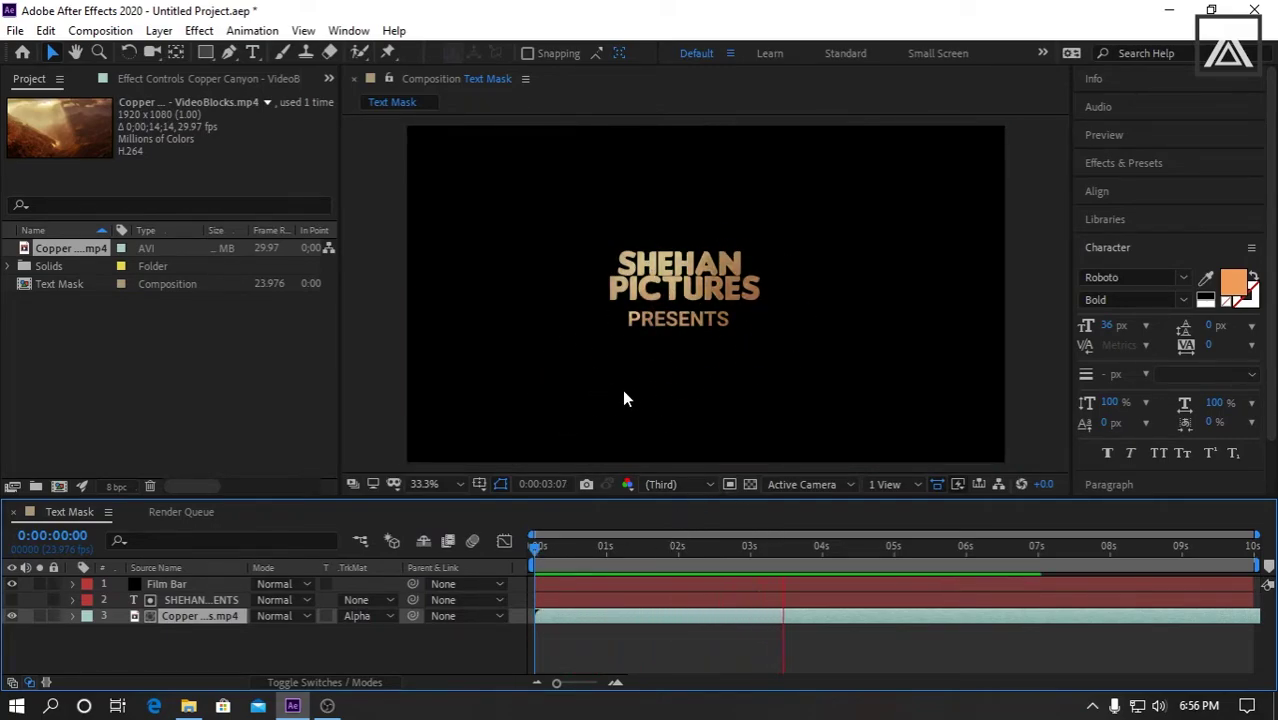
{"action": "key", "text": "space"}
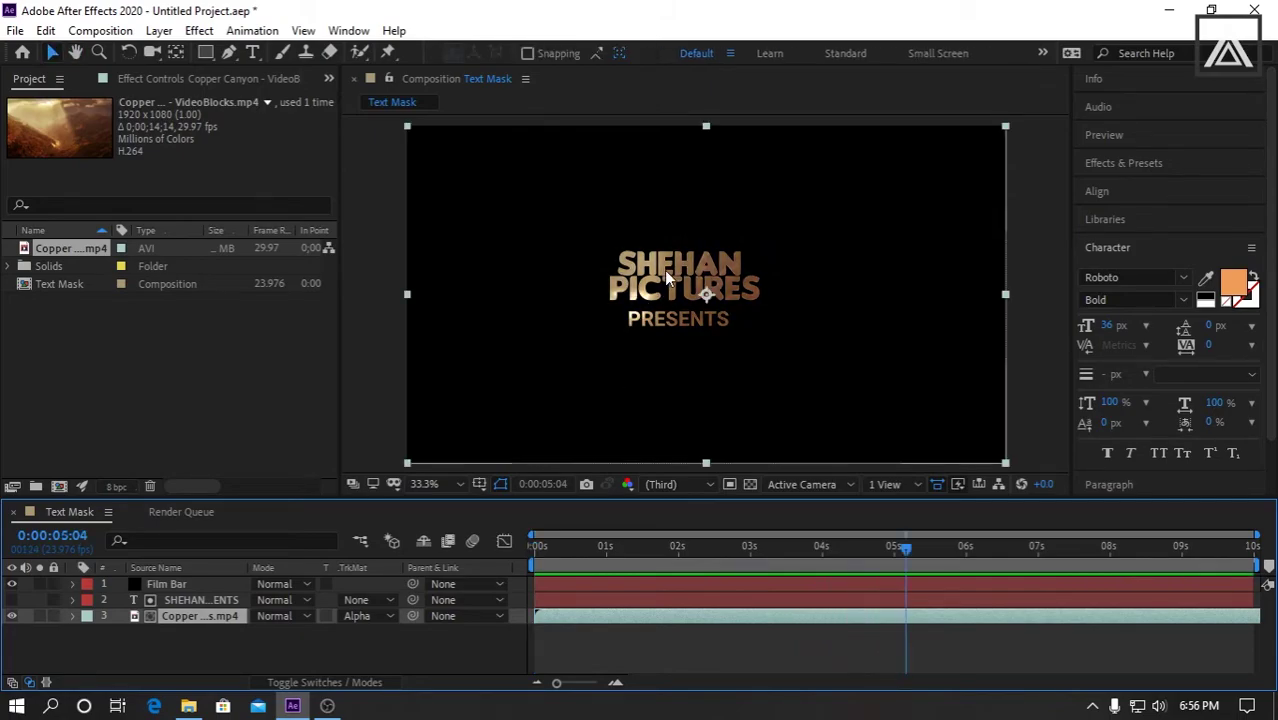
Centre the title text layer horizontally and vertically in the composition, and return to the first frame after a short preview
{"action": "left_click", "coordinate": [664, 280]}
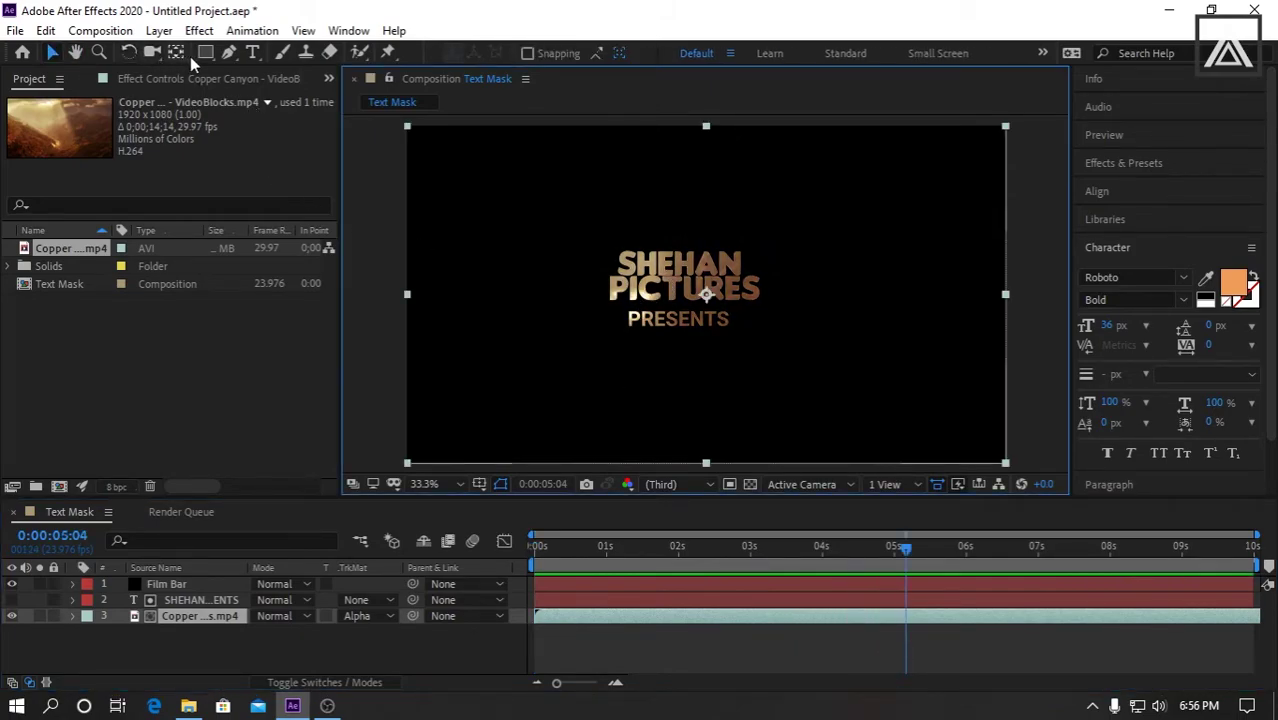
{"action": "left_click", "coordinate": [185, 584]}
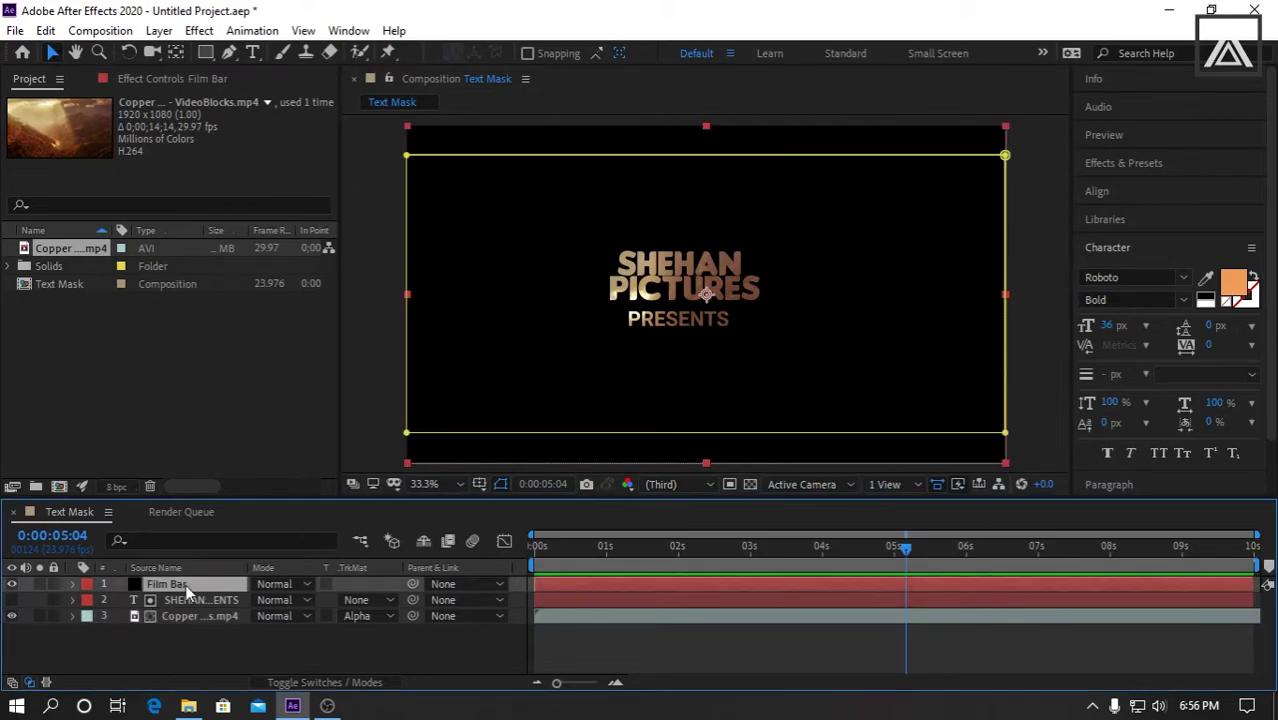
{"action": "left_click", "coordinate": [175, 600]}
{"action": "left_click_drag", "start_coordinate": [677, 293], "coordinate": [692, 289]}
{"action": "left_click", "coordinate": [990, 374]}
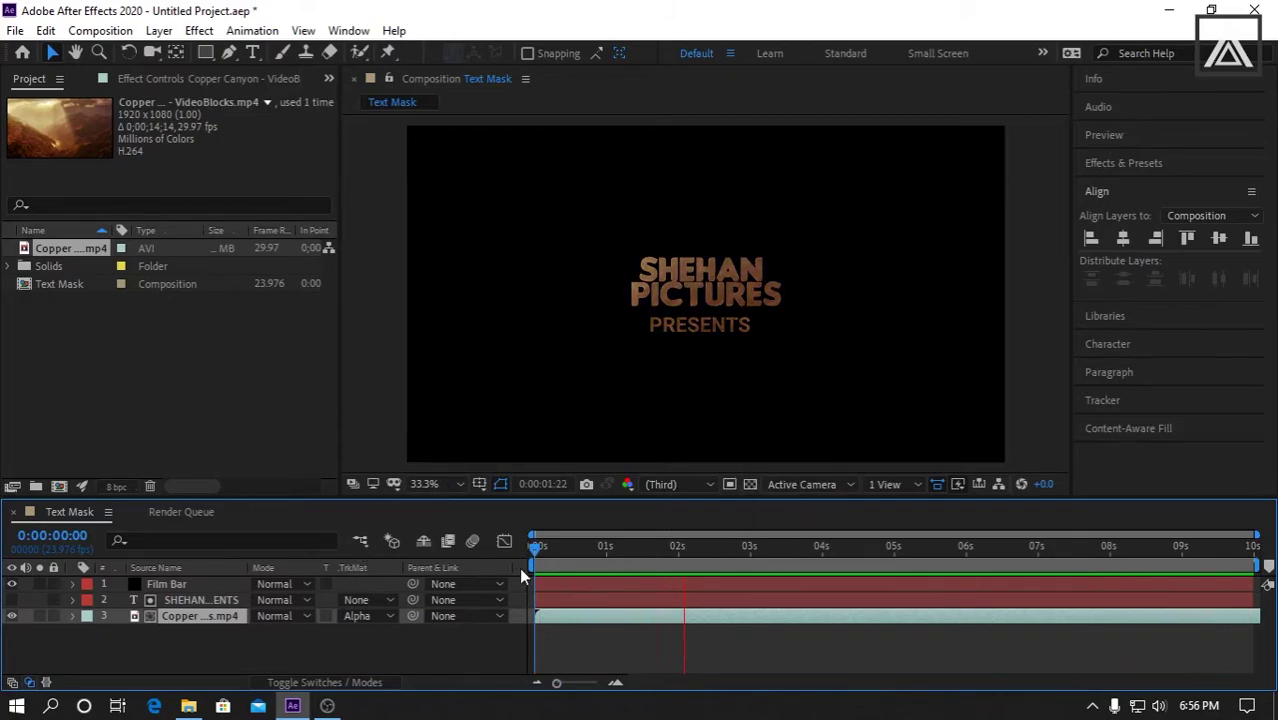
{"action": "key", "text": "space"}
{"action": "key", "text": "Home"}
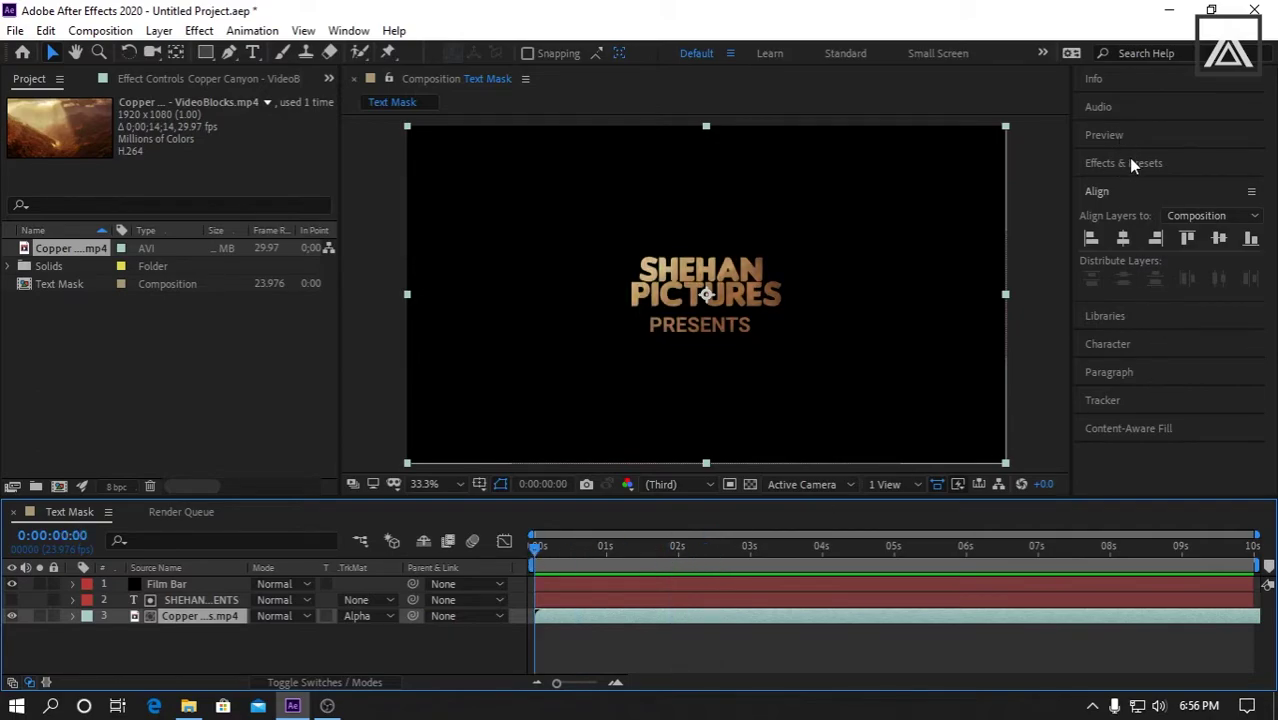
Find the presets matching "3D fall" and apply 3D Fall Scramble & Blur to the title text layer at the first frame
{"action": "left_click", "coordinate": [1131, 160]}
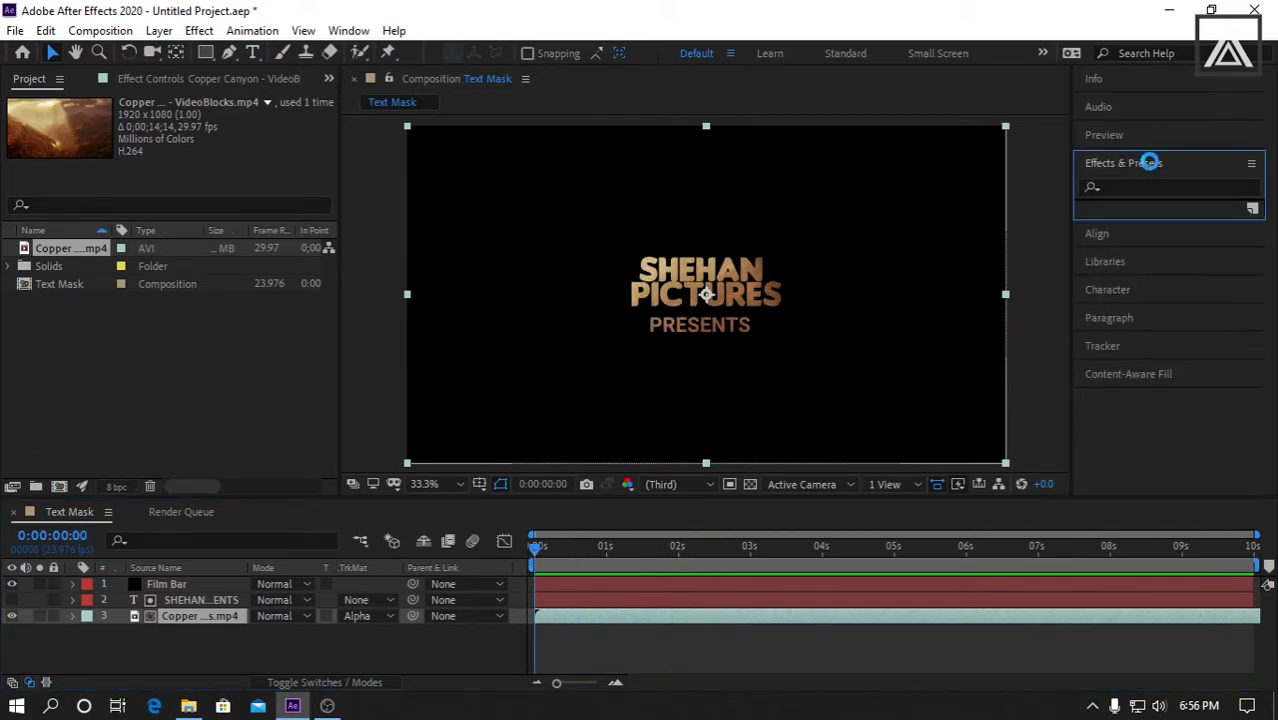
{"action": "left_click", "coordinate": [1137, 188]}
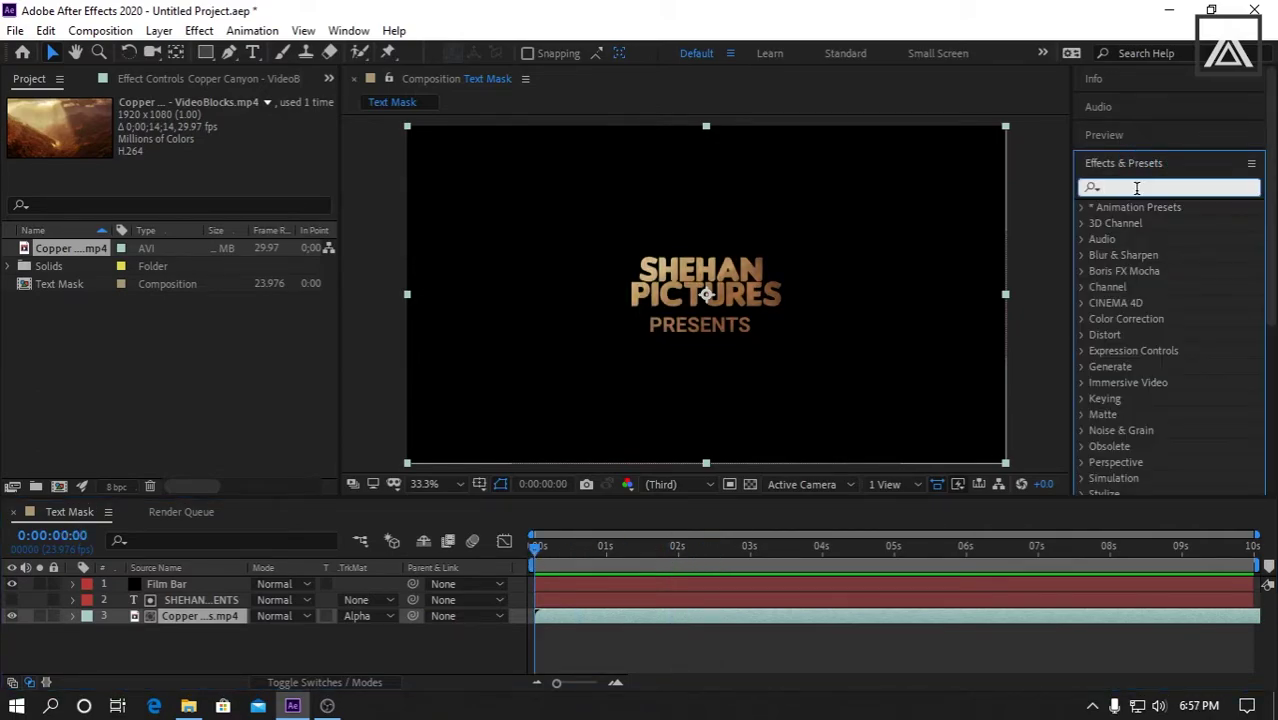
{"action": "type", "text": "3D fall"}
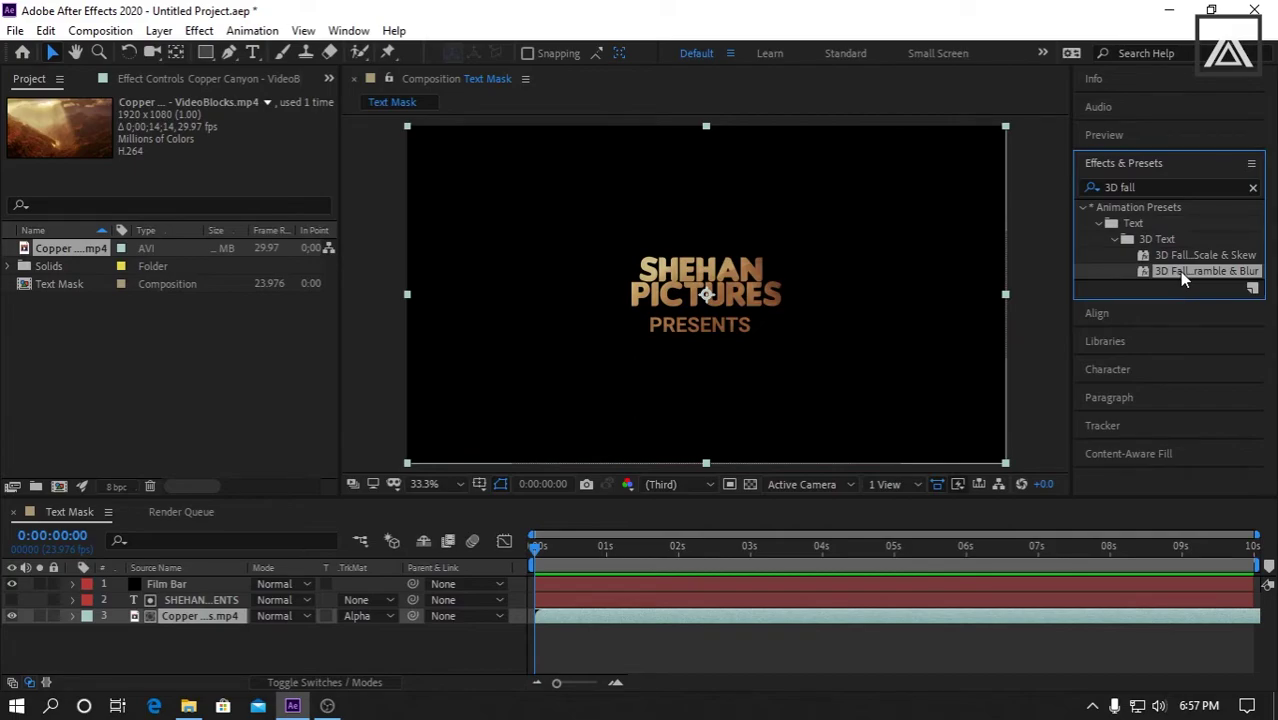
{"action": "left_click", "coordinate": [1215, 255]}
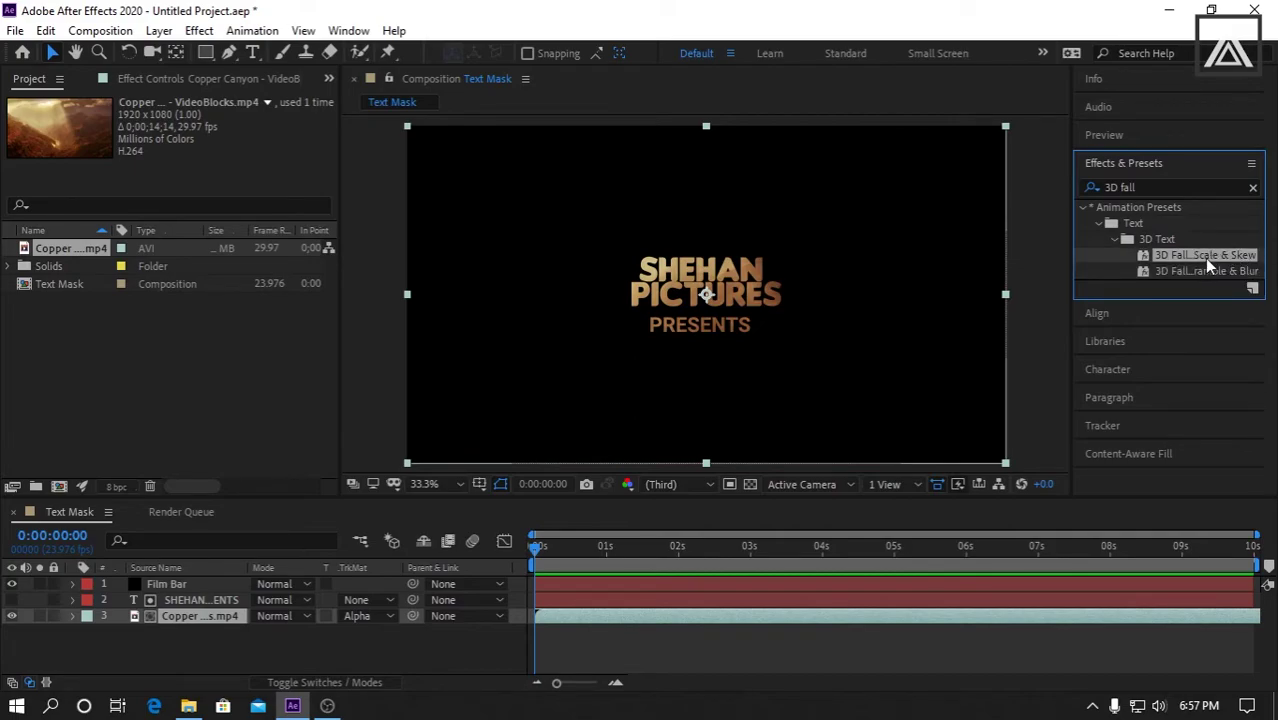
{"action": "left_click", "coordinate": [1177, 273]}
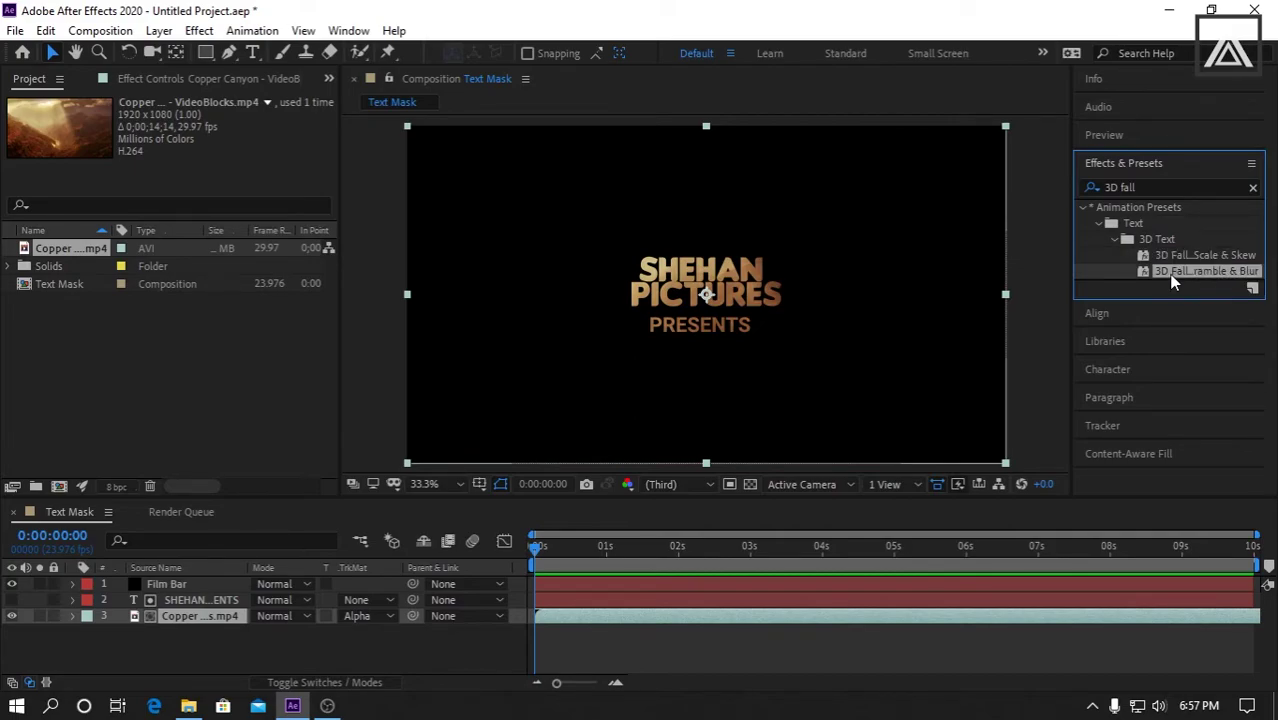
{"action": "left_click_drag", "start_coordinate": [1201, 282], "coordinate": [190, 598]}
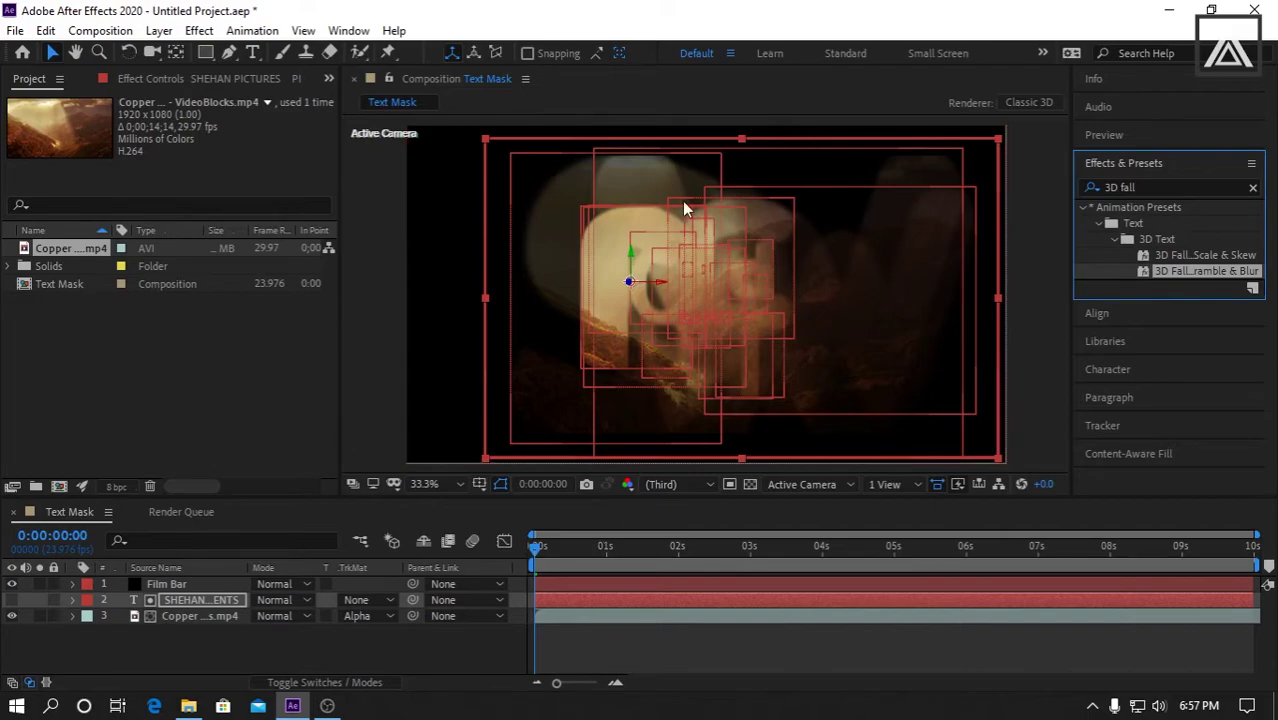
Play back the title's fall animation from the start several times, and scrub through its opening second
{"action": "key", "text": "space"}
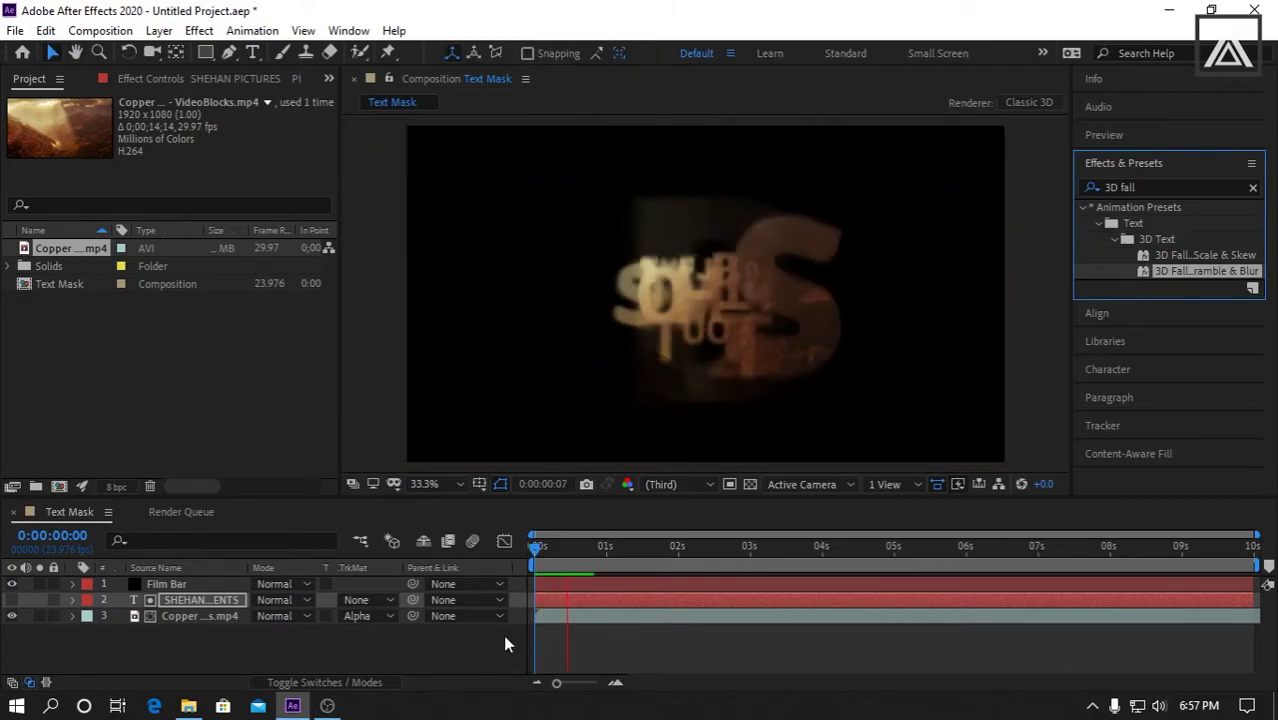
{"action": "key", "text": "space"}
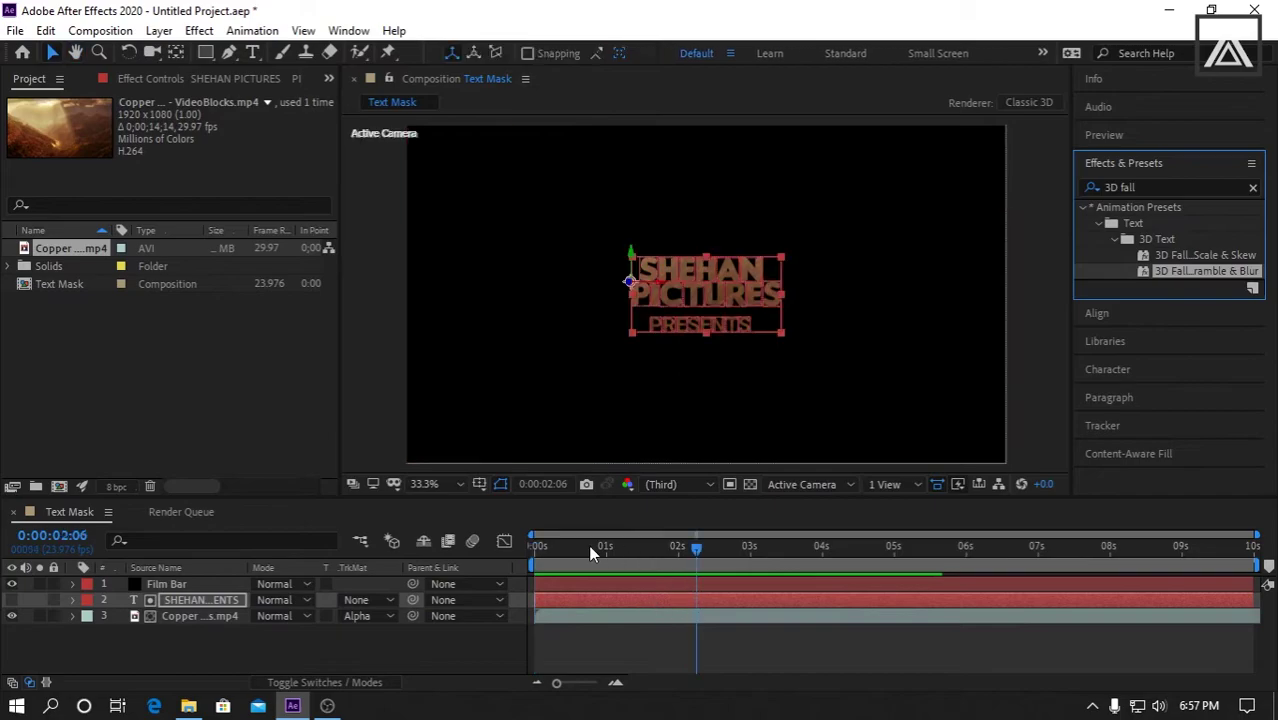
{"action": "left_click_drag", "start_coordinate": [694, 549], "coordinate": [428, 563]}
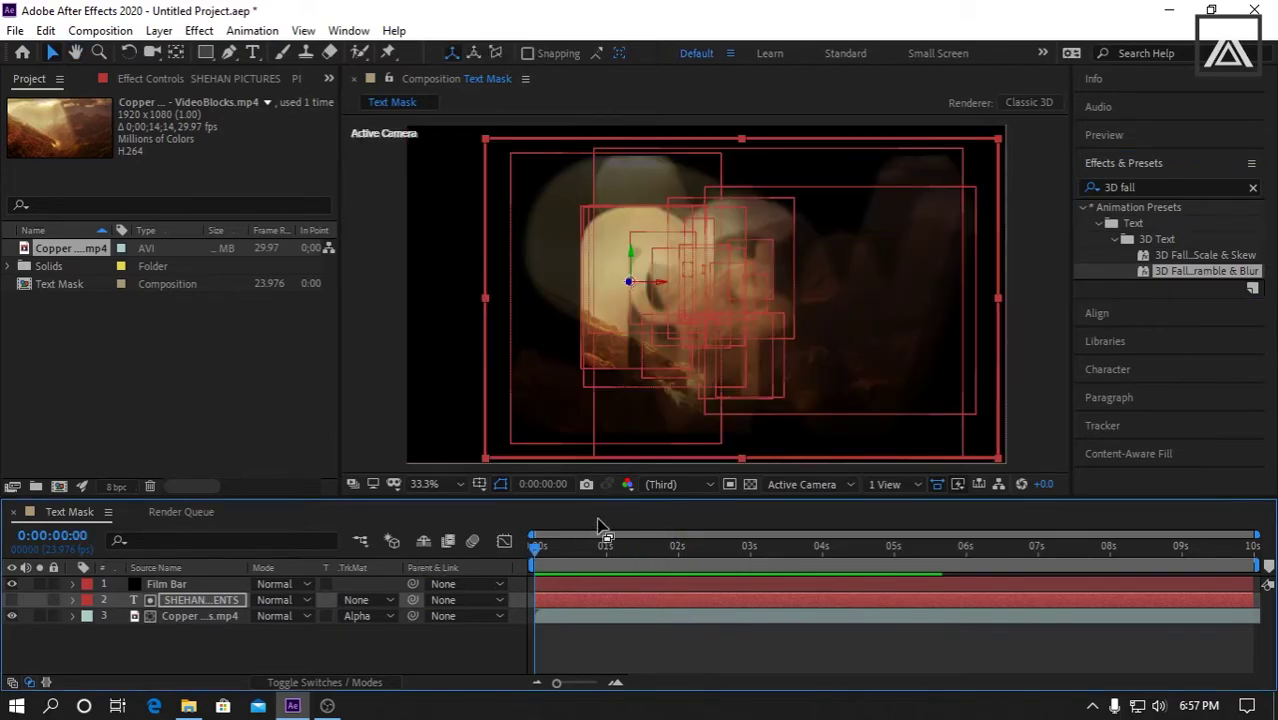
{"action": "key", "text": "space"}
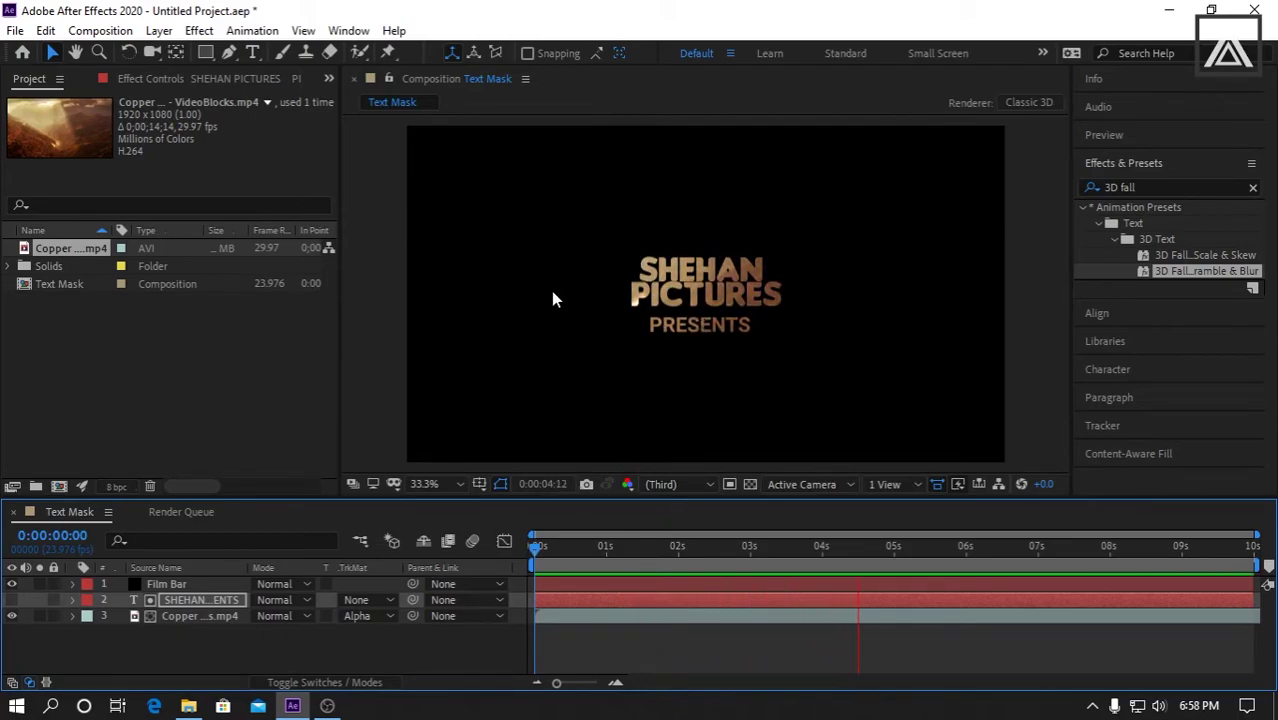
{"action": "key", "text": "space"}
{"action": "key", "text": "space"}
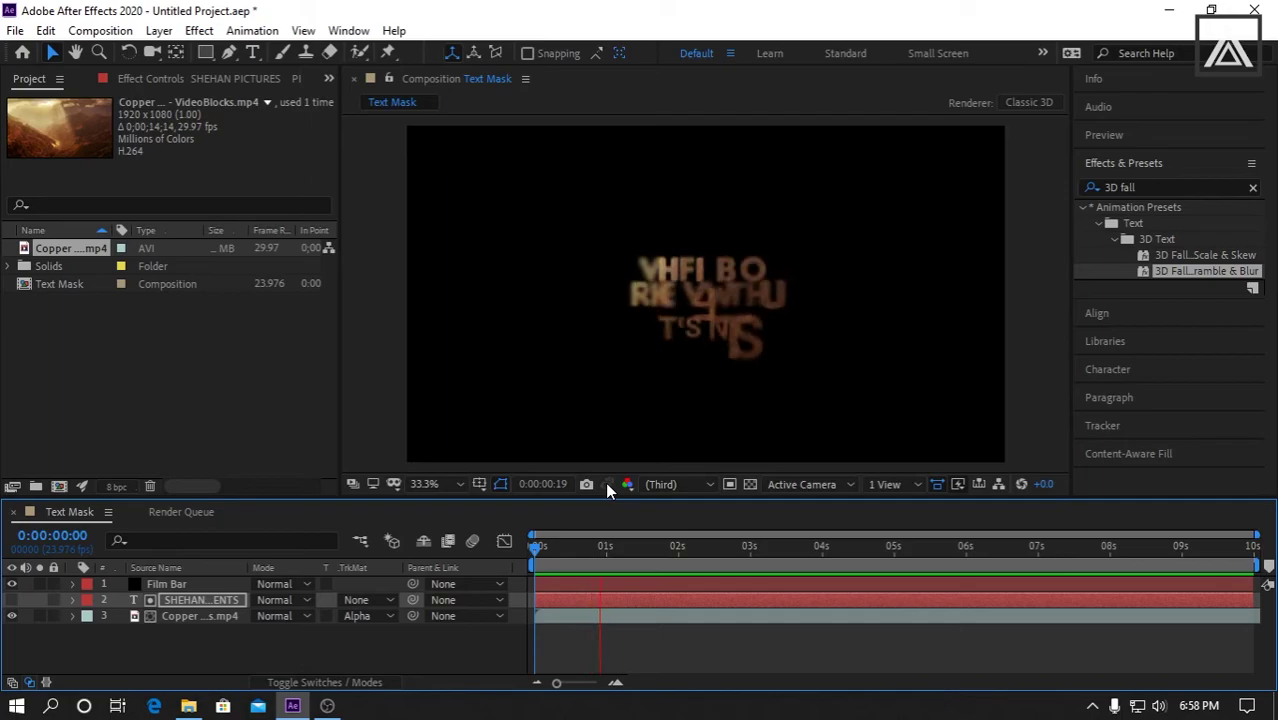
{"action": "key", "text": "space"}
{"action": "left_click_drag", "start_coordinate": [656, 550], "coordinate": [612, 586]}
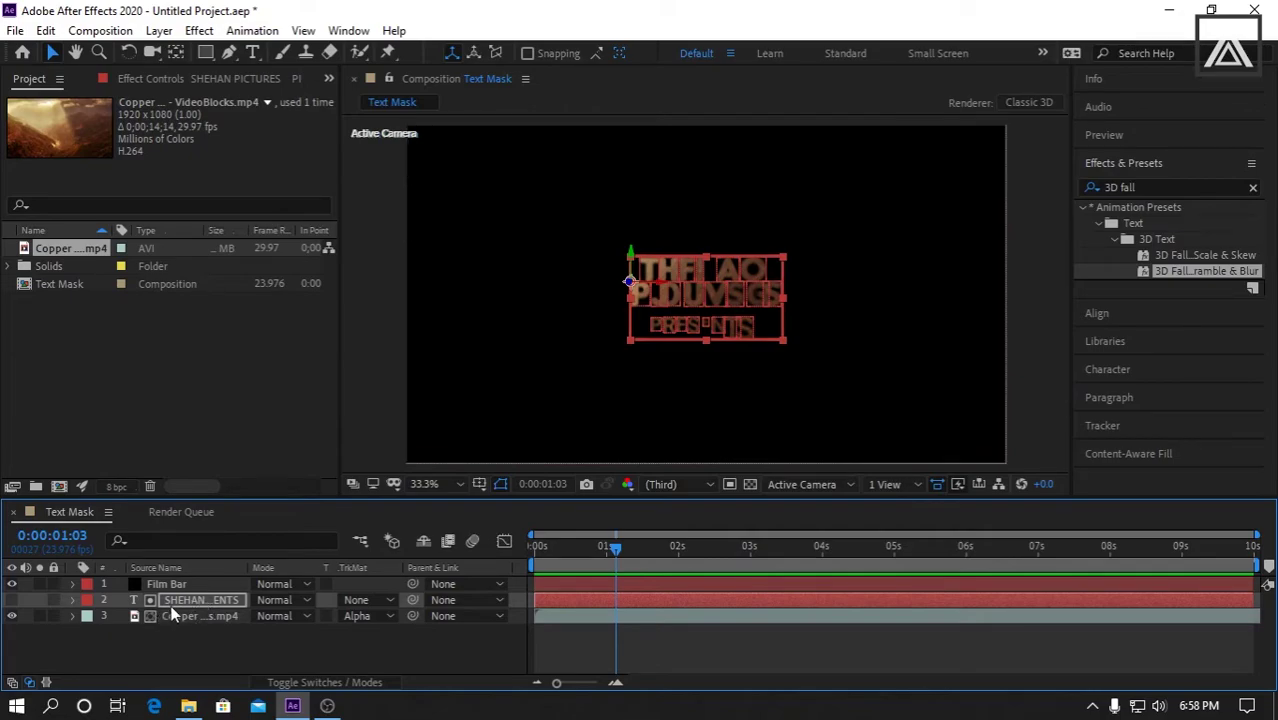
Move the title's ending Offset, Max Amount and Min Amount keyframes to about 3.6 seconds, and preview from the start
{"action": "key", "text": "u"}
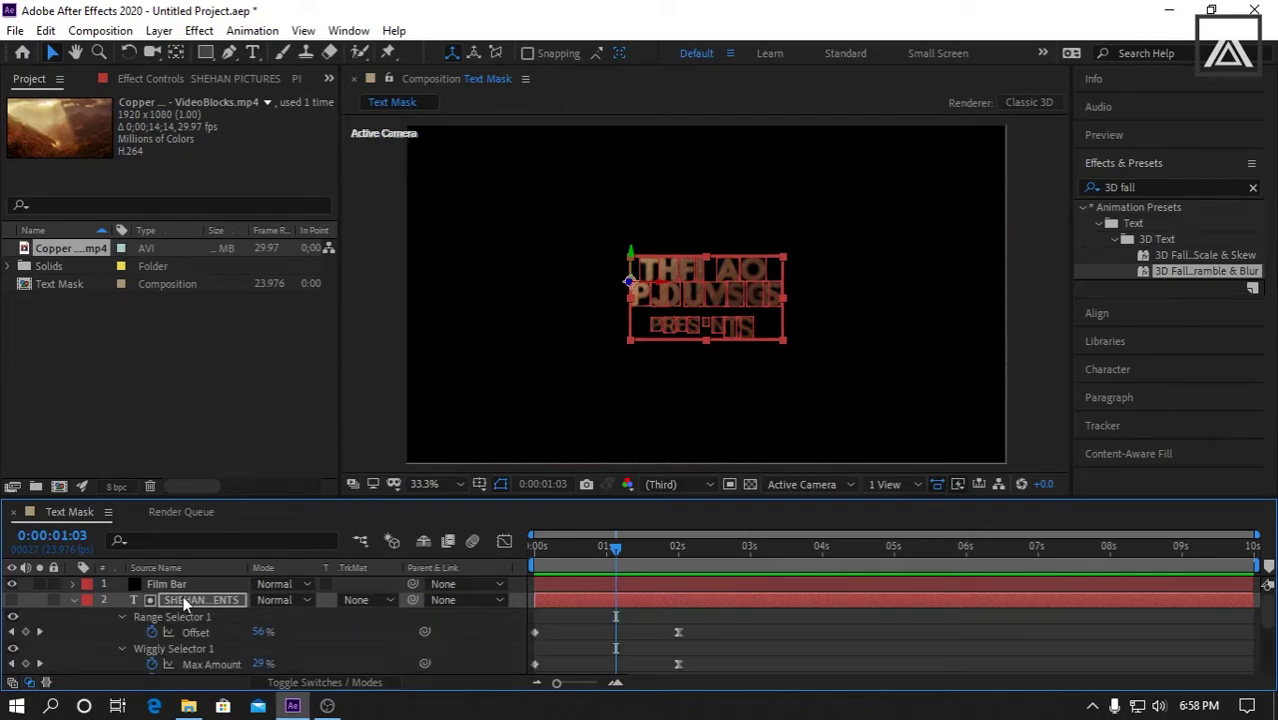
{"action": "scroll", "coordinate": [306, 630], "scroll_direction": "down", "scroll_amount": 2}
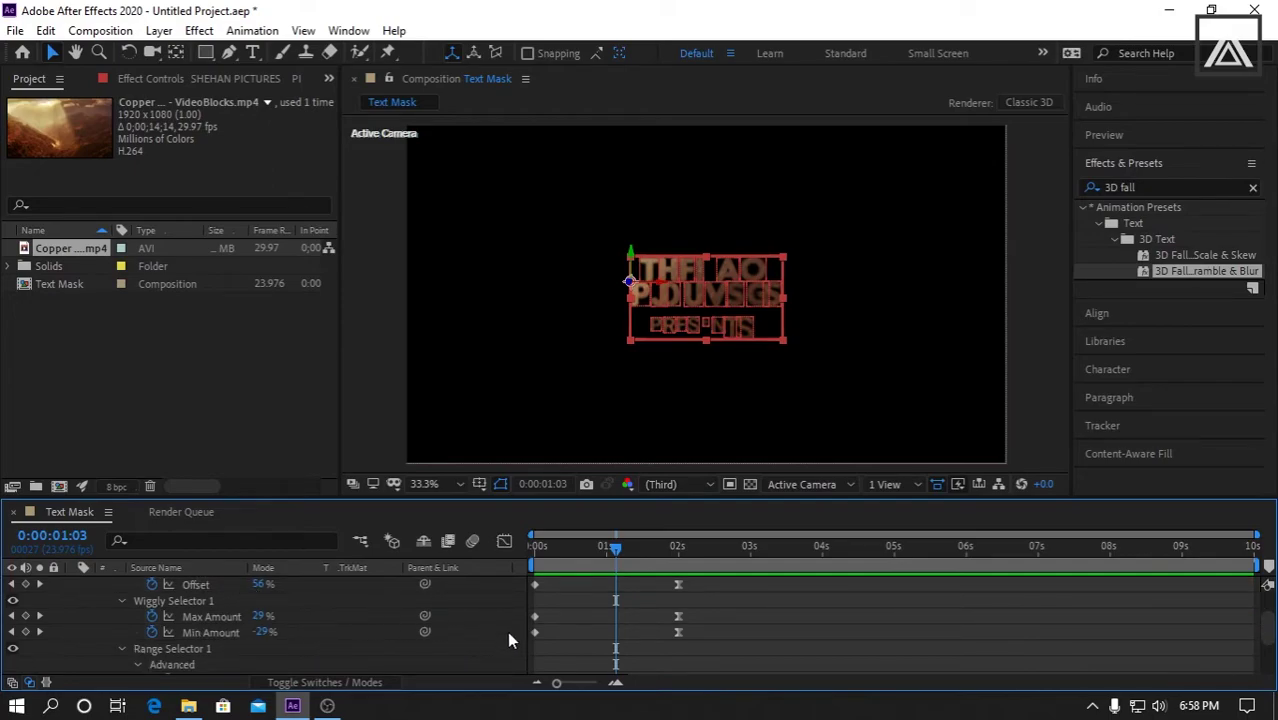
{"action": "scroll", "coordinate": [630, 652], "scroll_direction": "up", "scroll_amount": 2}
{"action": "scroll", "coordinate": [507, 643], "scroll_direction": "down", "scroll_amount": 2}
{"action": "left_click_drag", "start_coordinate": [657, 581], "coordinate": [706, 642]}
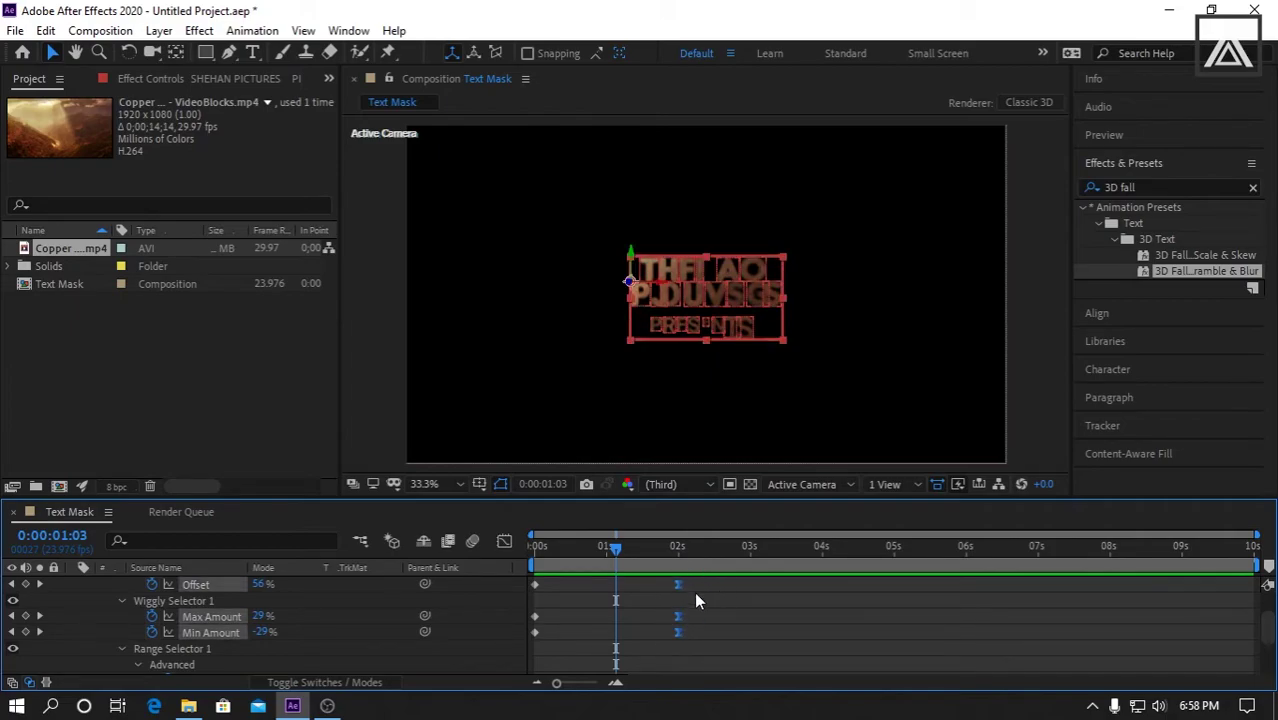
{"action": "left_click_drag", "start_coordinate": [686, 636], "coordinate": [793, 584]}
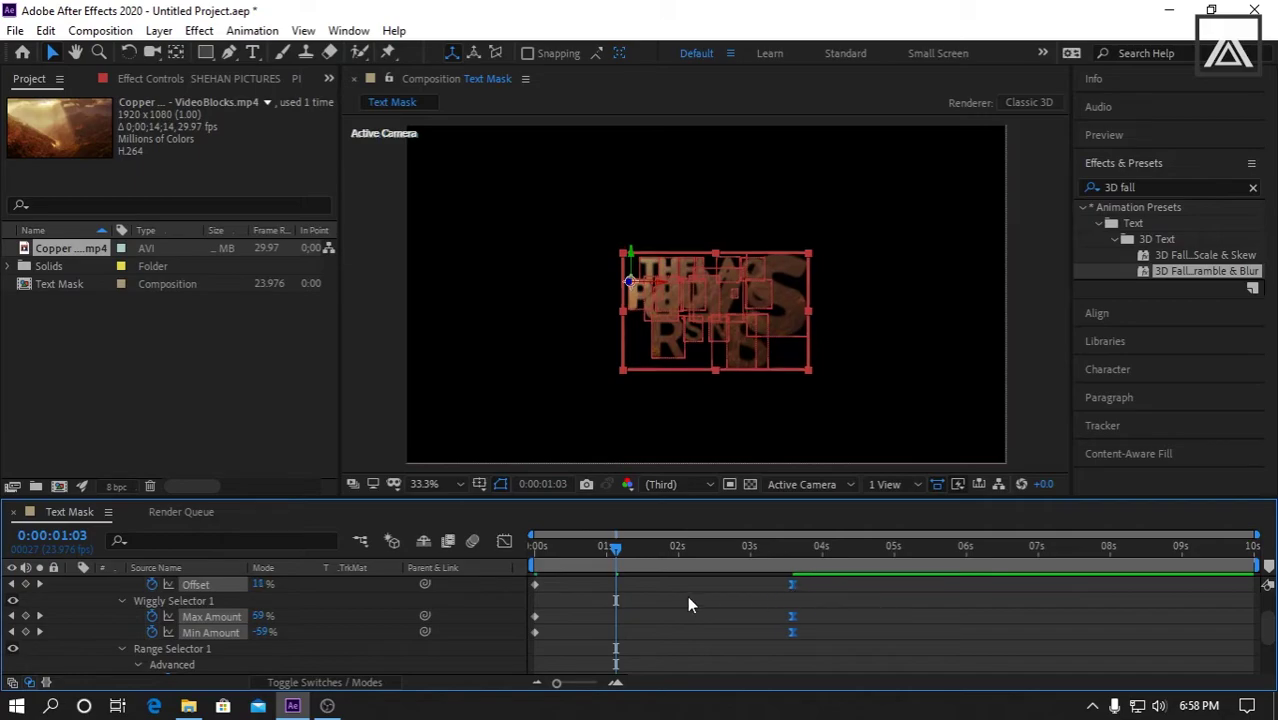
{"action": "left_click_drag", "start_coordinate": [616, 549], "coordinate": [422, 585]}
{"action": "key", "text": "space"}
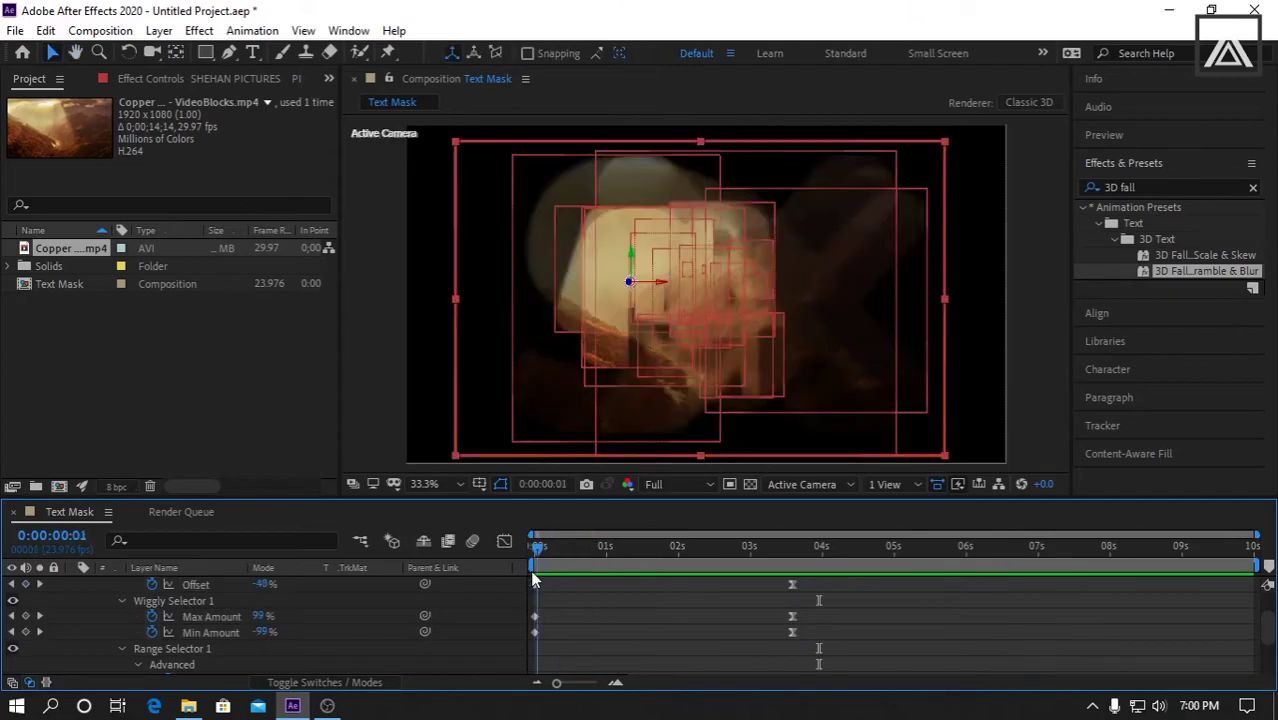
Collapse the title layer's properties and place the playhead at 0:00:04:00
{"action": "left_click_drag", "start_coordinate": [533, 578], "coordinate": [820, 595]}
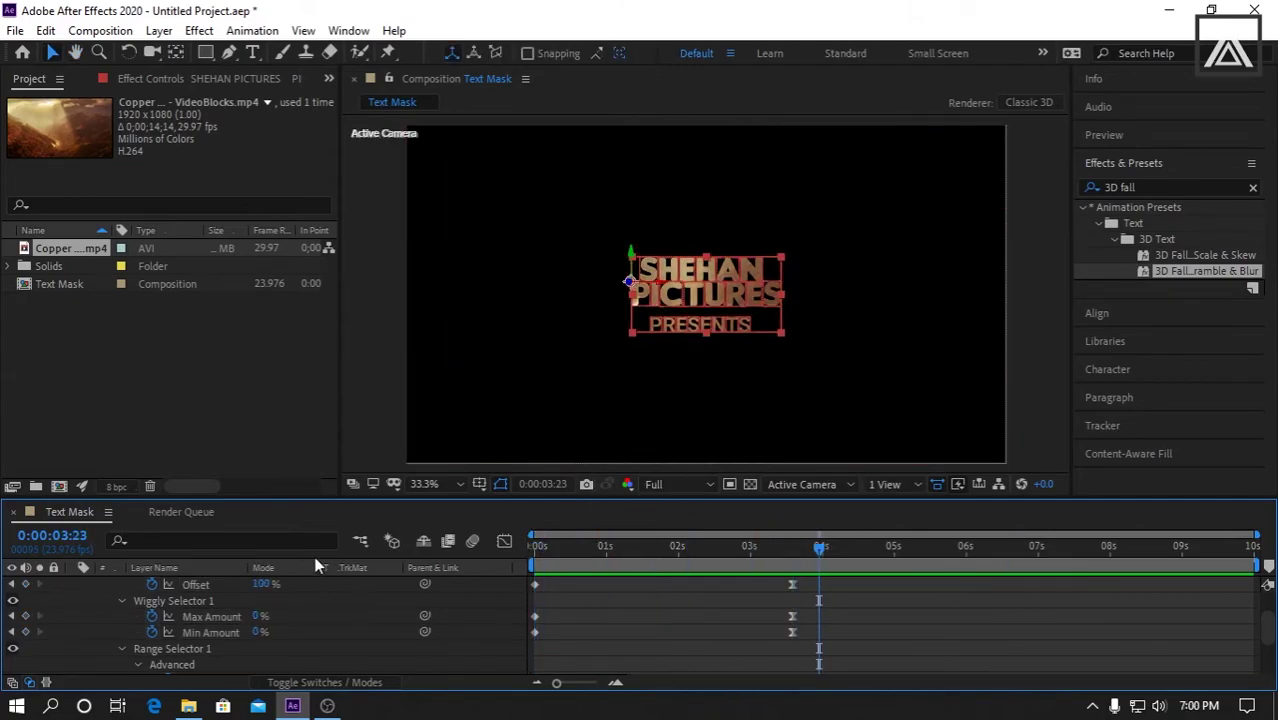
{"action": "scroll", "coordinate": [505, 644], "scroll_direction": "up", "scroll_amount": 1}
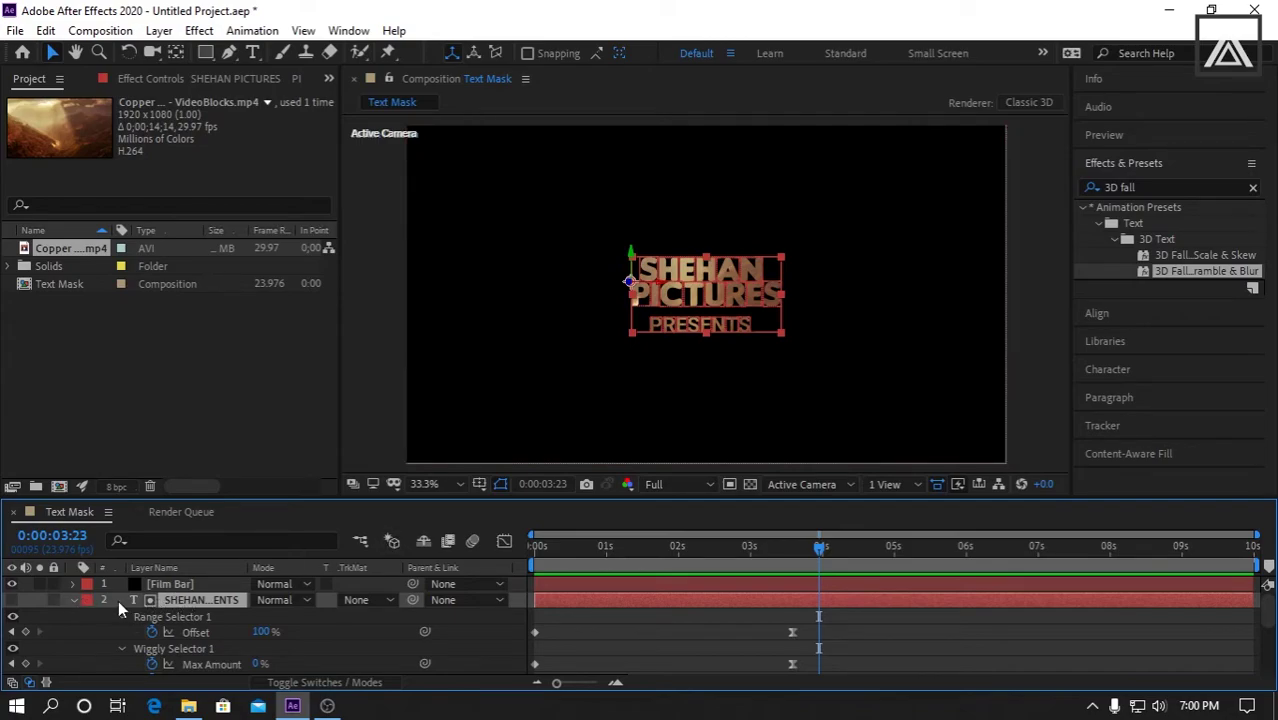
{"action": "left_click", "coordinate": [71, 600]}
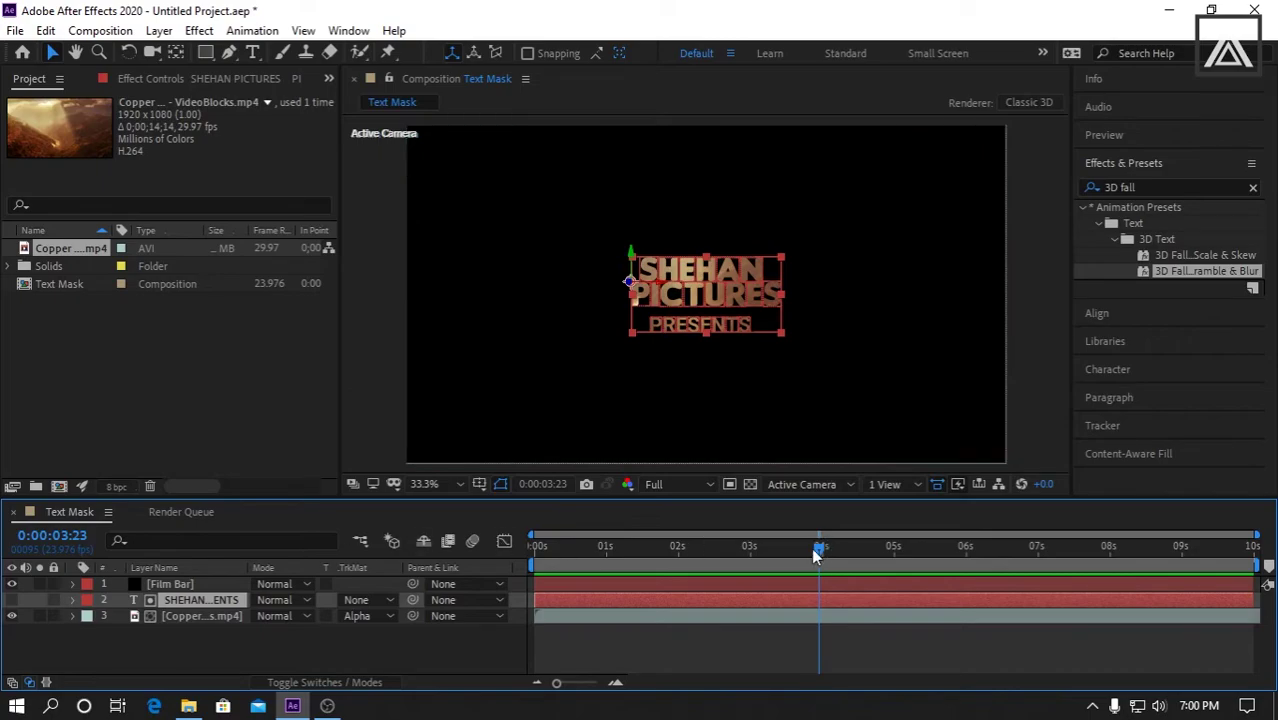
{"action": "left_click_drag", "start_coordinate": [819, 557], "coordinate": [822, 557]}
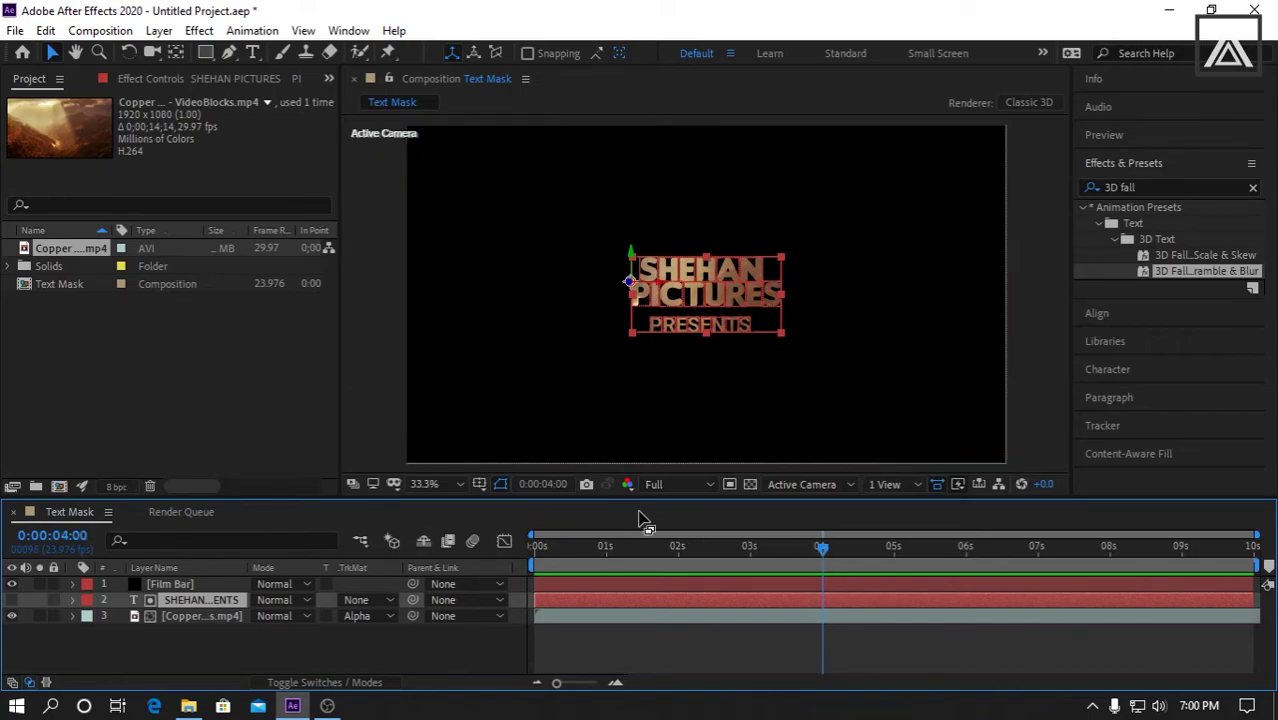
{"action": "left_click", "coordinate": [701, 318]}
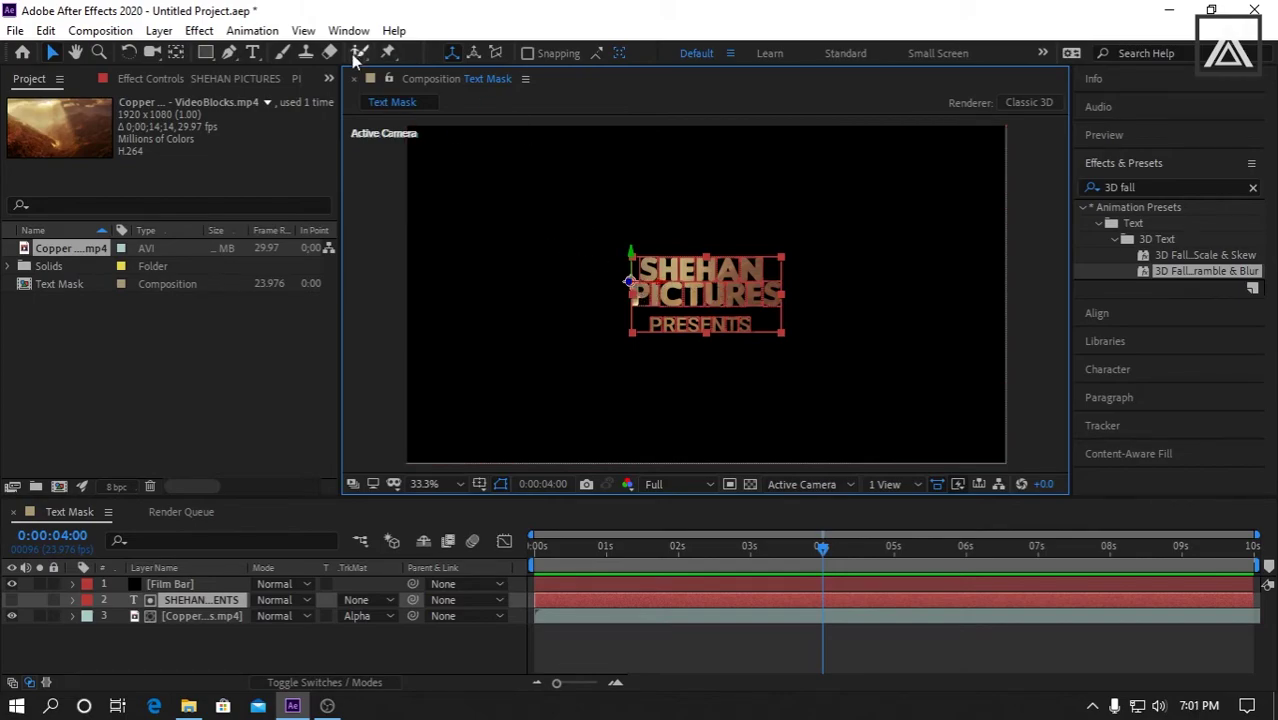
Move the title text layer's anchor point to the centre of the text block with the Pan Behind tool
{"action": "key", "text": "y"}
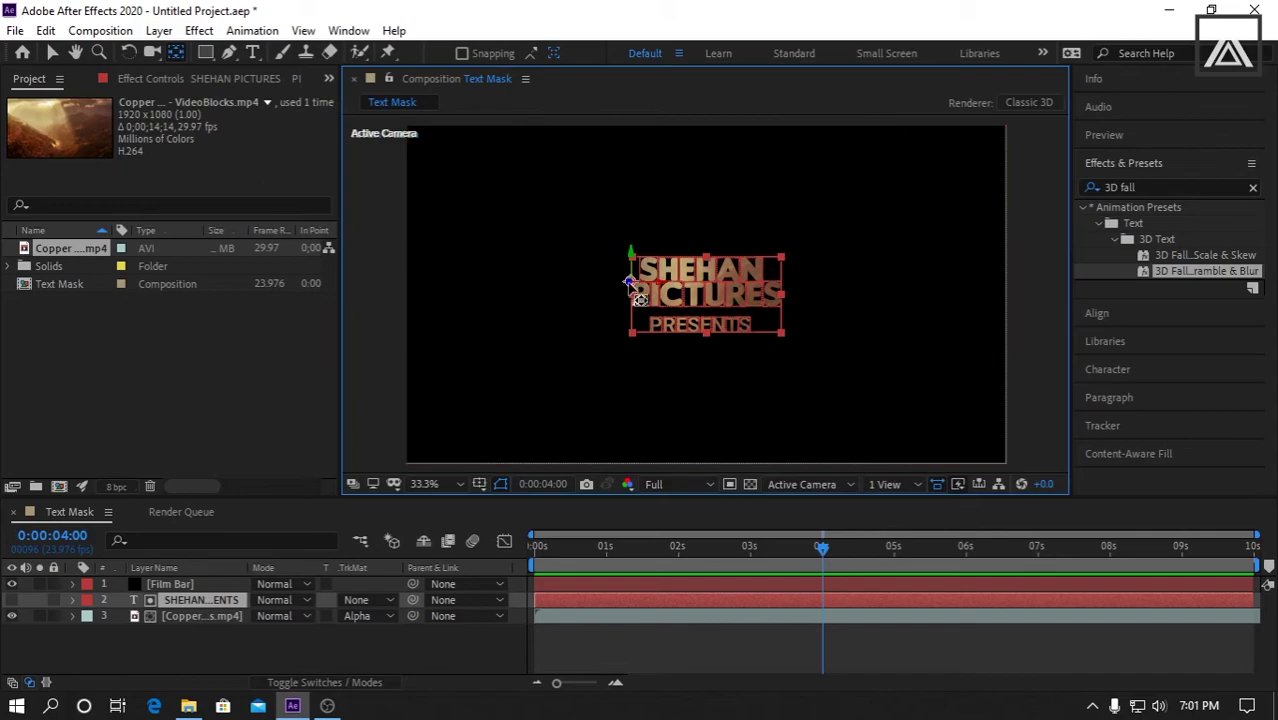
{"action": "left_click_drag", "start_coordinate": [631, 282], "coordinate": [706, 295]}
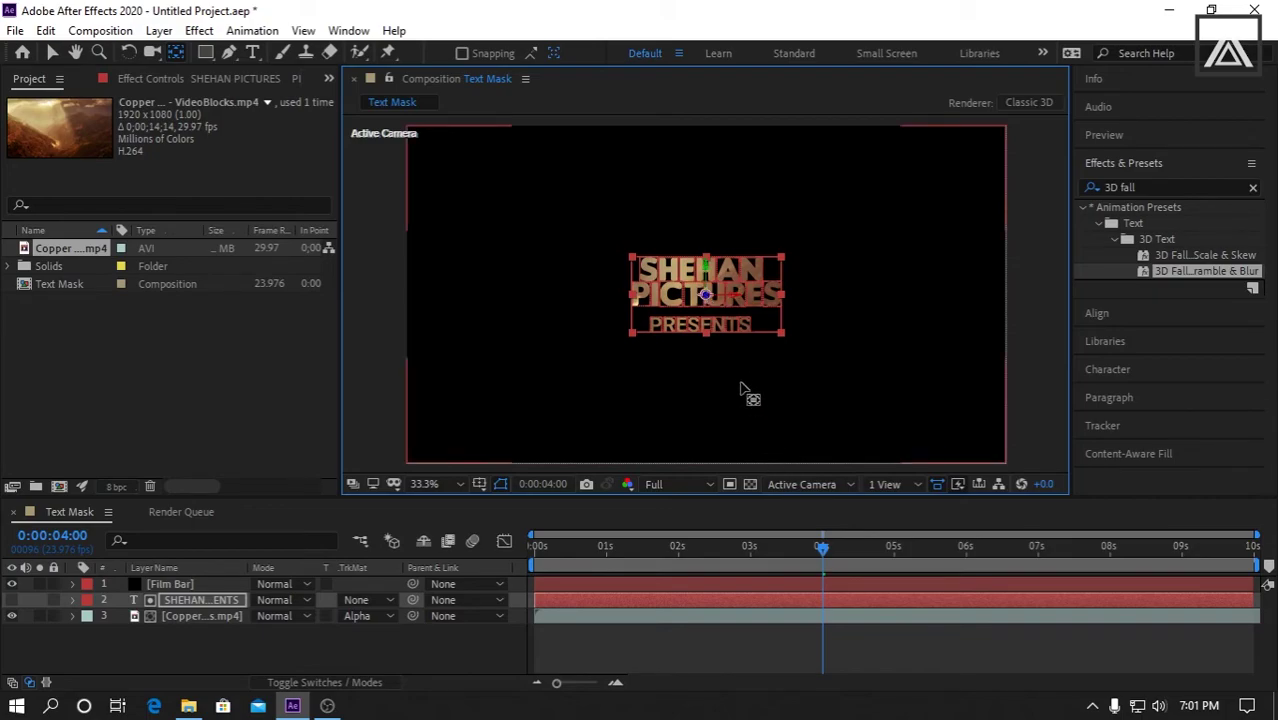
Animate the title text layer's Scale from 183% at 0:00:02:00 to a lower value at 0:00:05:00
{"action": "left_click_drag", "start_coordinate": [826, 556], "coordinate": [680, 556]}
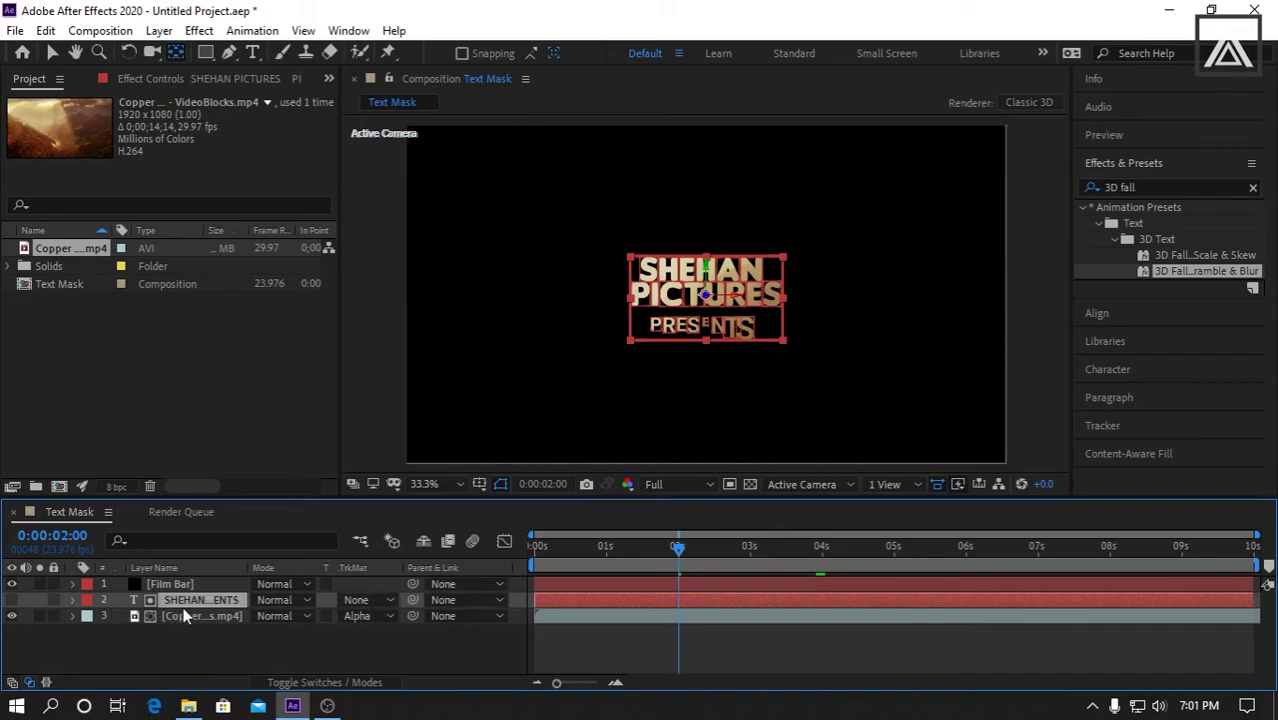
{"action": "key", "text": "s"}
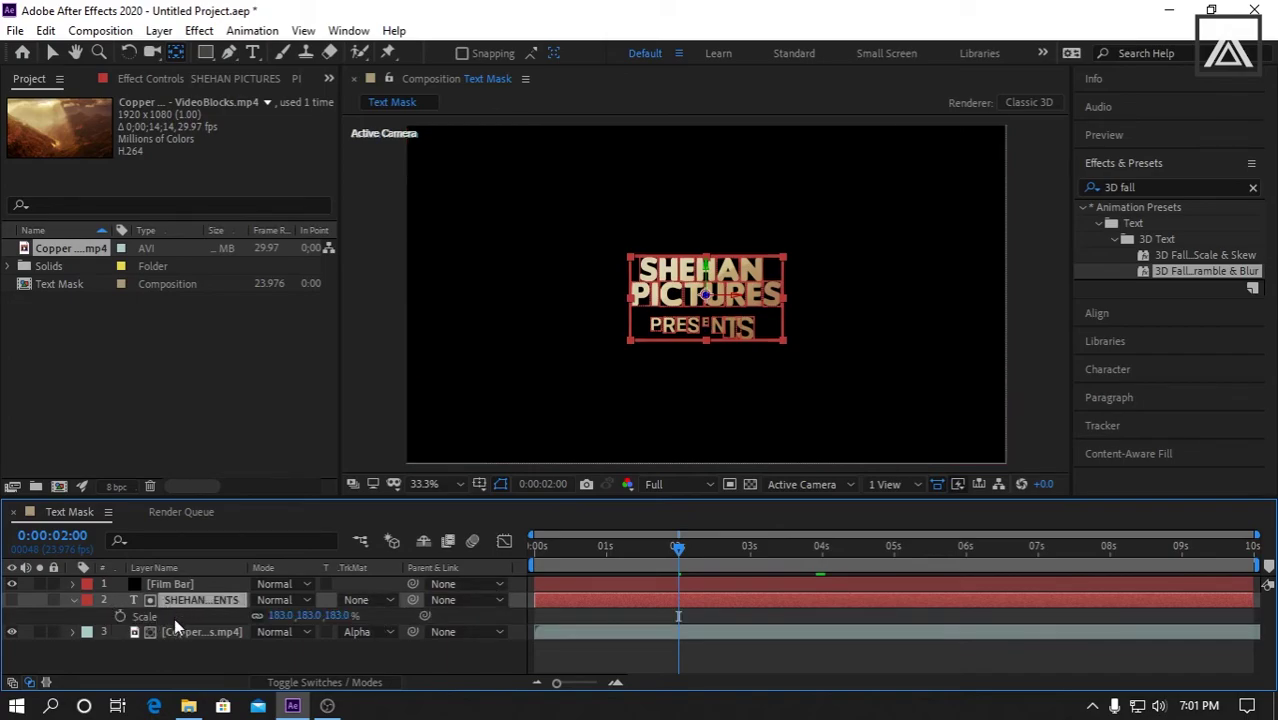
{"action": "left_click", "coordinate": [120, 616]}
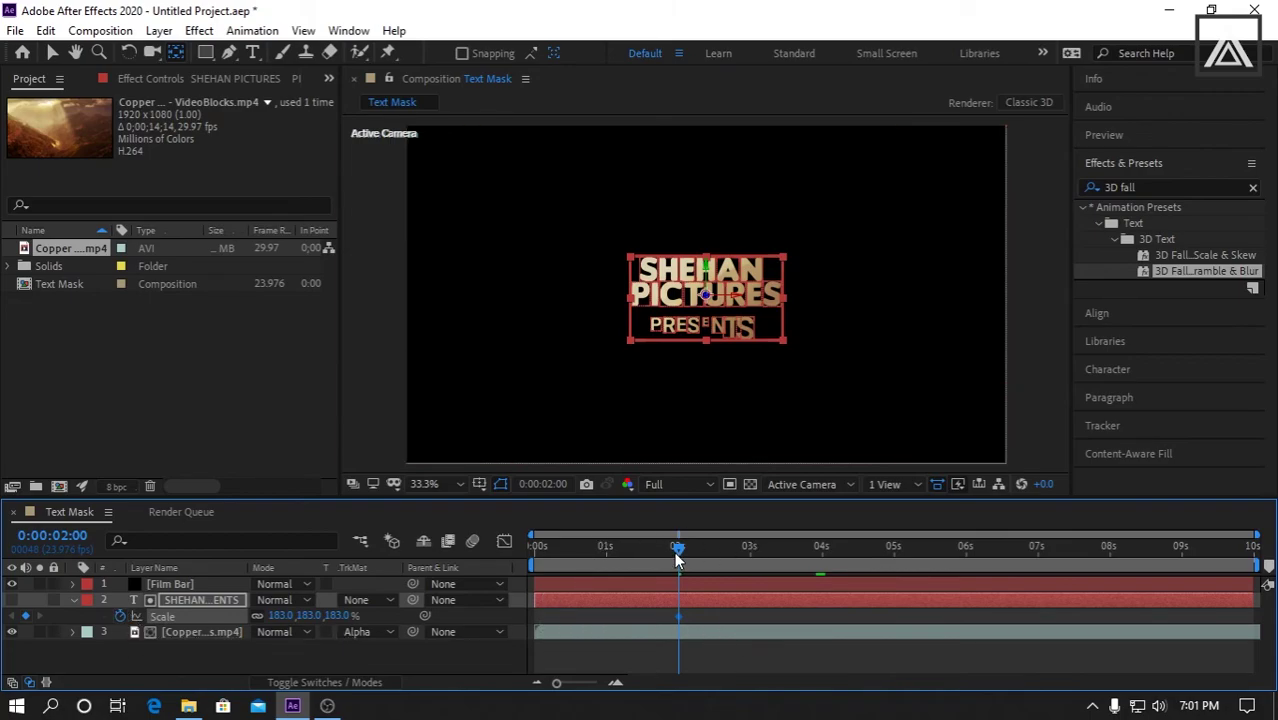
{"action": "left_click_drag", "start_coordinate": [676, 560], "coordinate": [895, 558]}
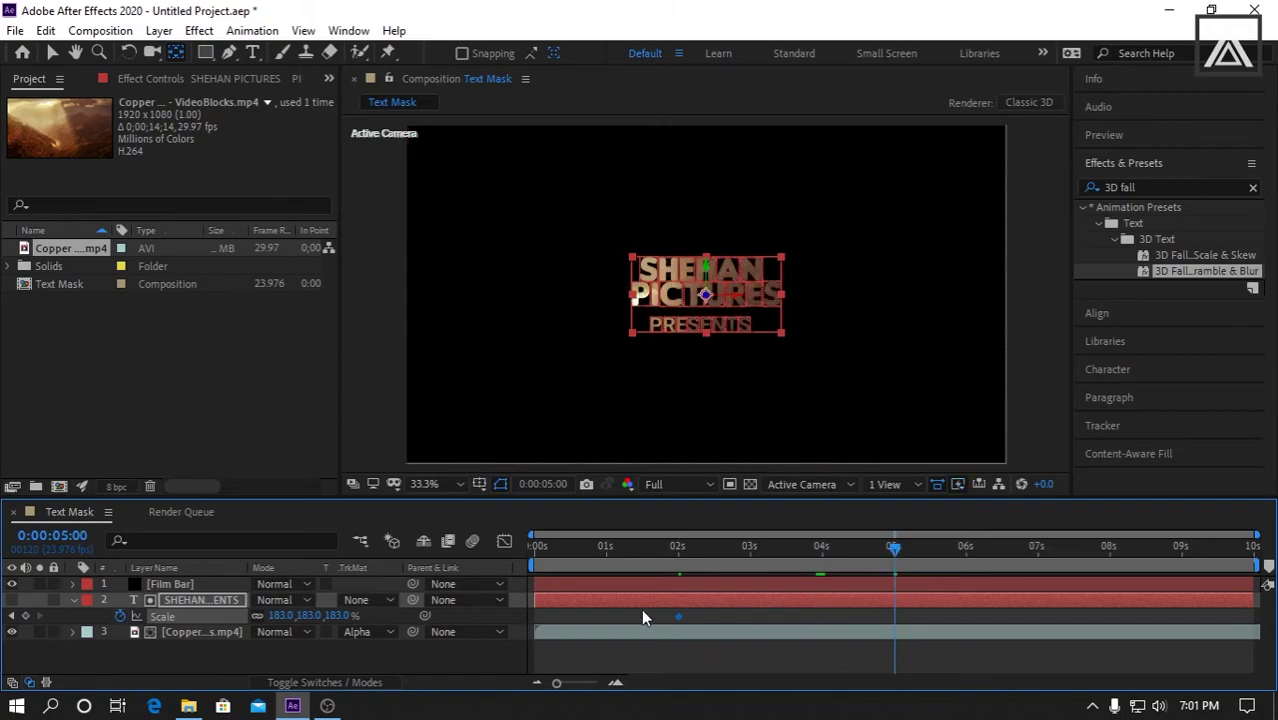
{"action": "left_click_drag", "start_coordinate": [339, 617], "coordinate": [324, 616]}
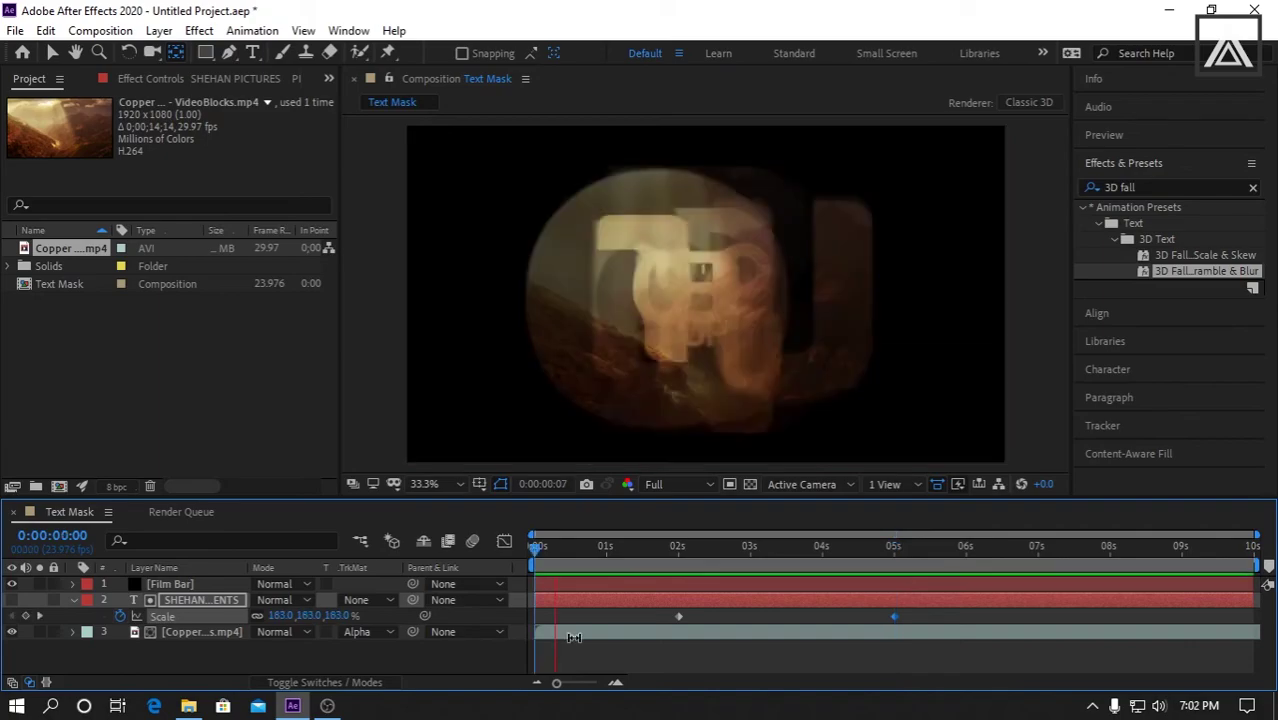